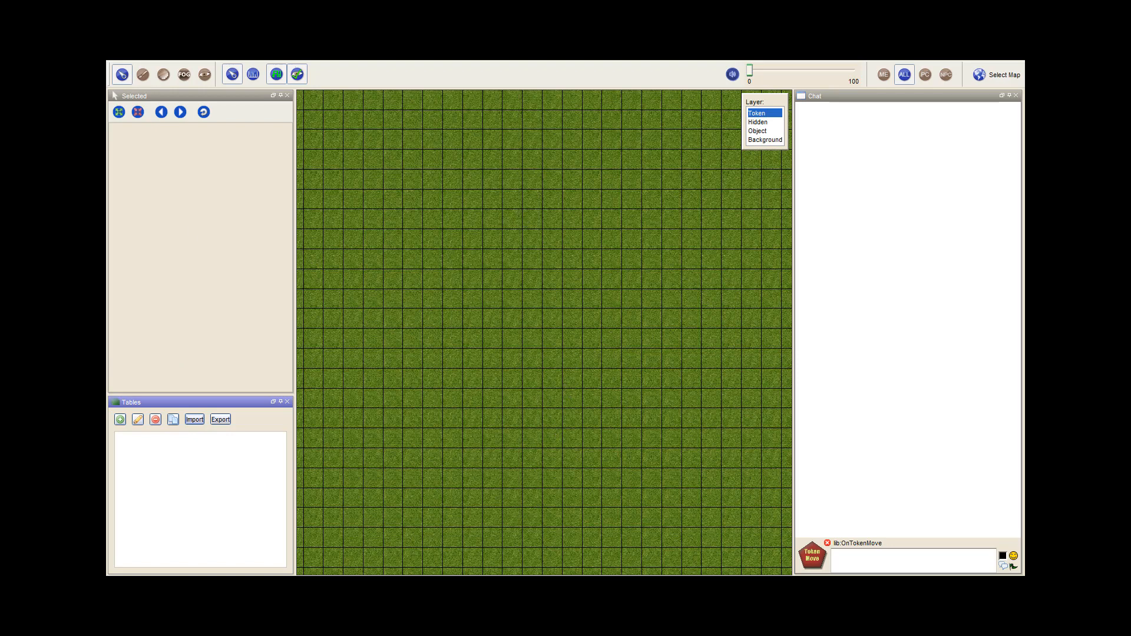
Add Wolph42 - Bag of Tricks.rptok, Lib_EventMacros.rptok, lib_weather_1.4.16.rptok and sound.png from the TUTORIAL folder to the map in a vertical column
drag(377, 574, 682, 171)
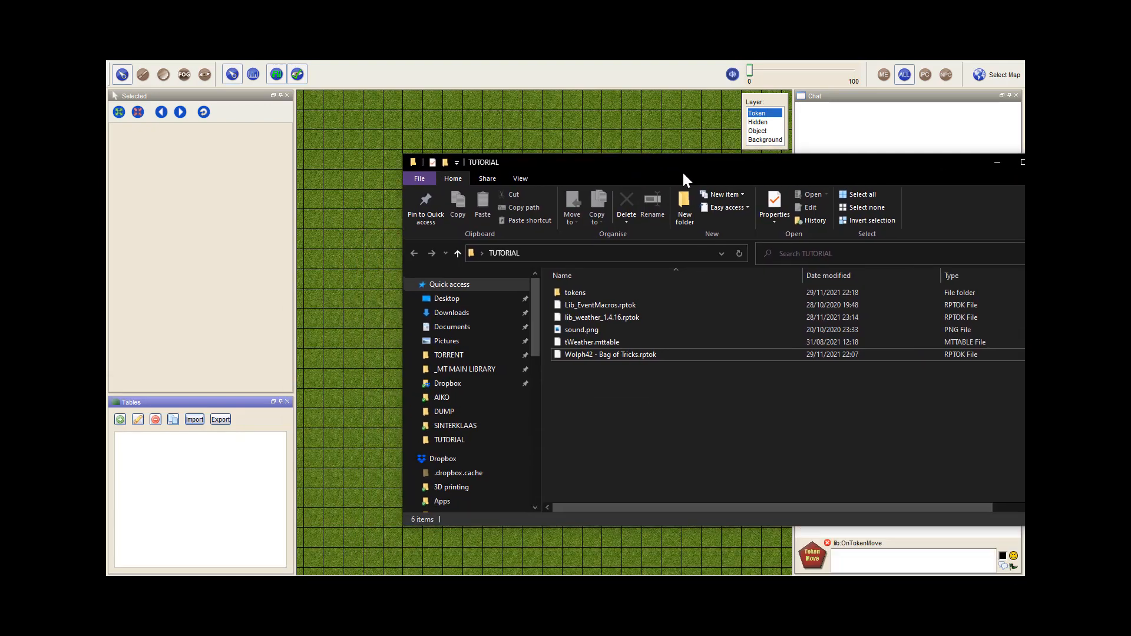
drag(1023, 527, 905, 470)
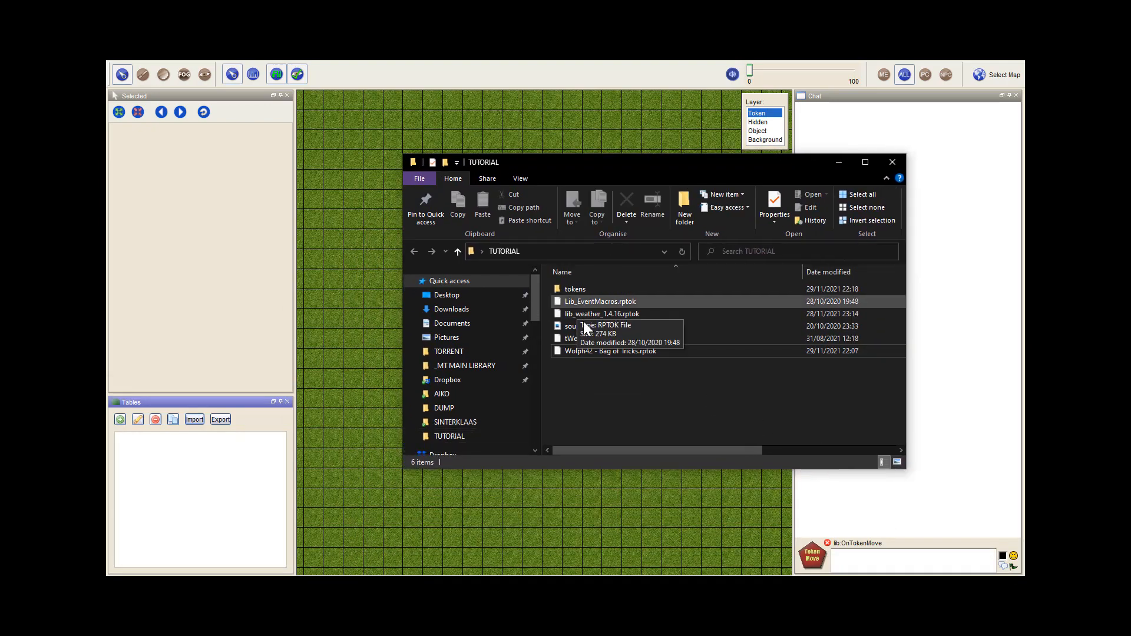
drag(587, 353, 352, 258)
drag(588, 302, 356, 299)
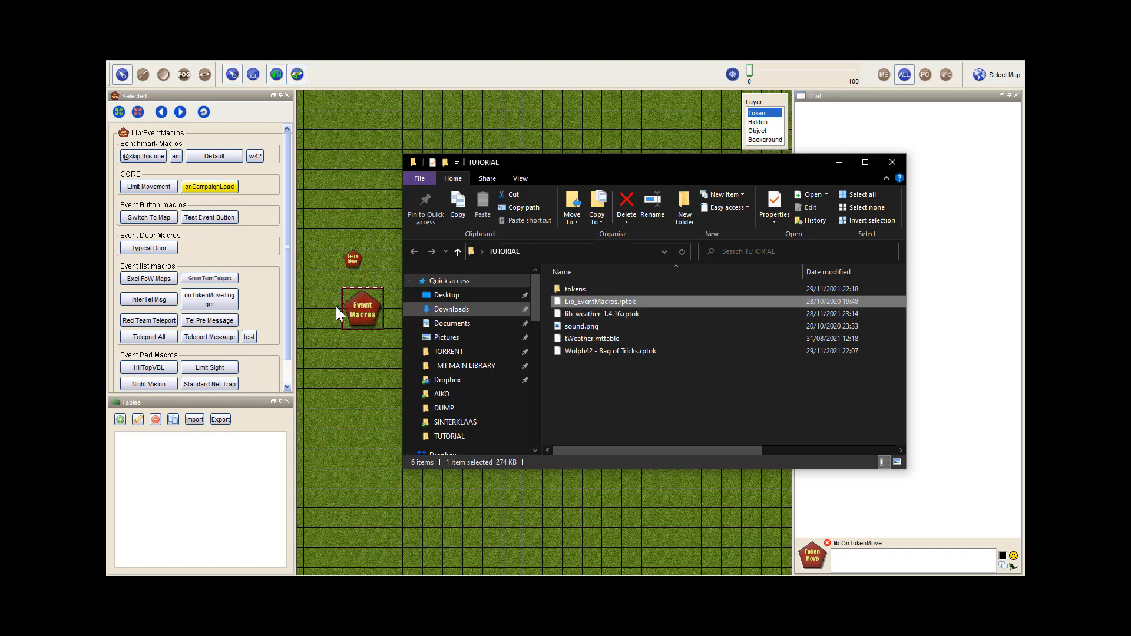
drag(571, 313, 352, 362)
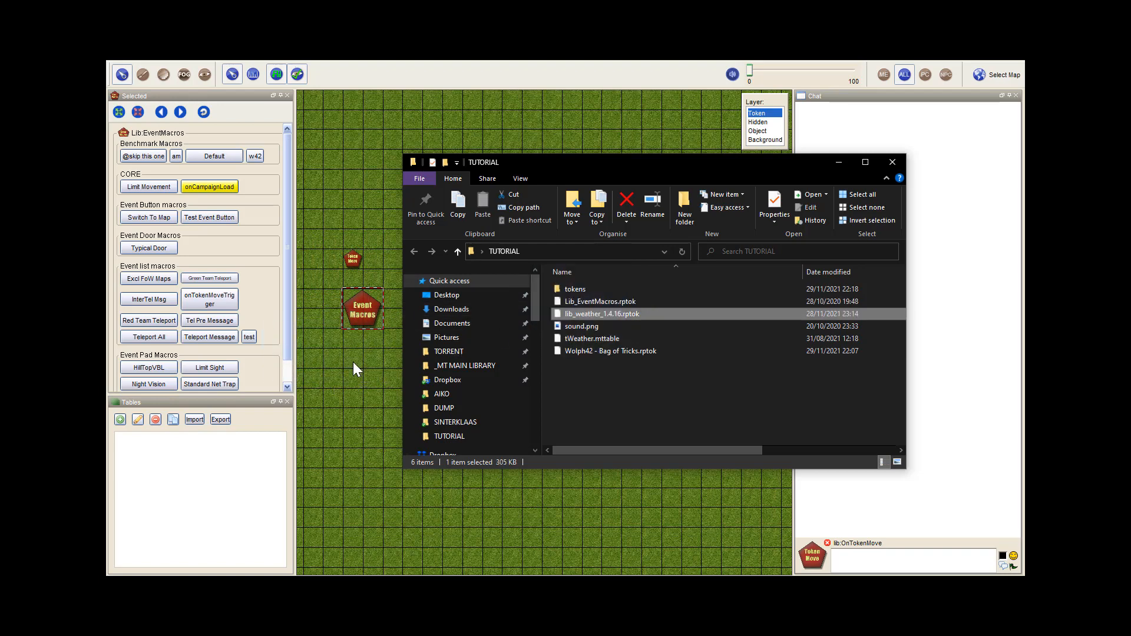
click(578, 328)
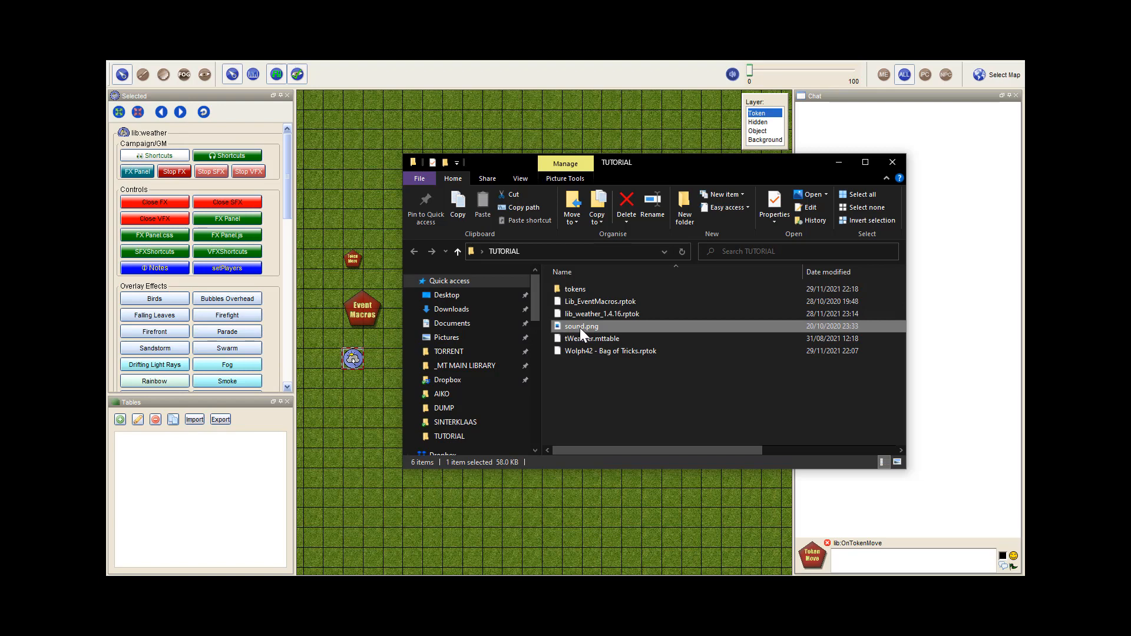
drag(579, 327, 355, 401)
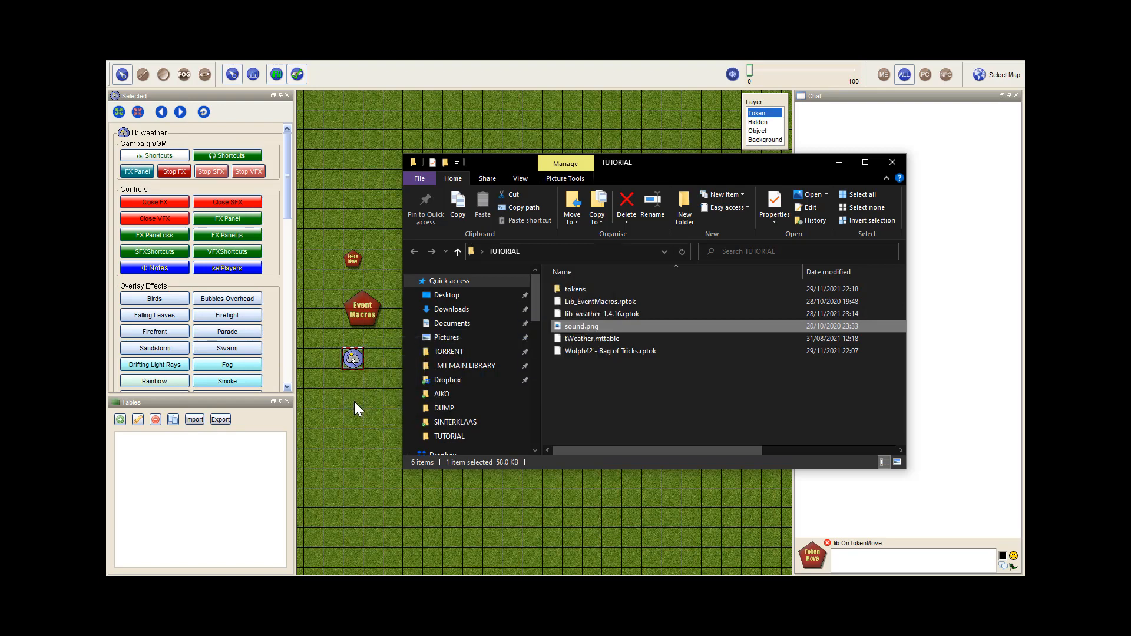
Import the tWeather.mttable table from the Project - Weather Girl folder into the campaign
click(596, 337)
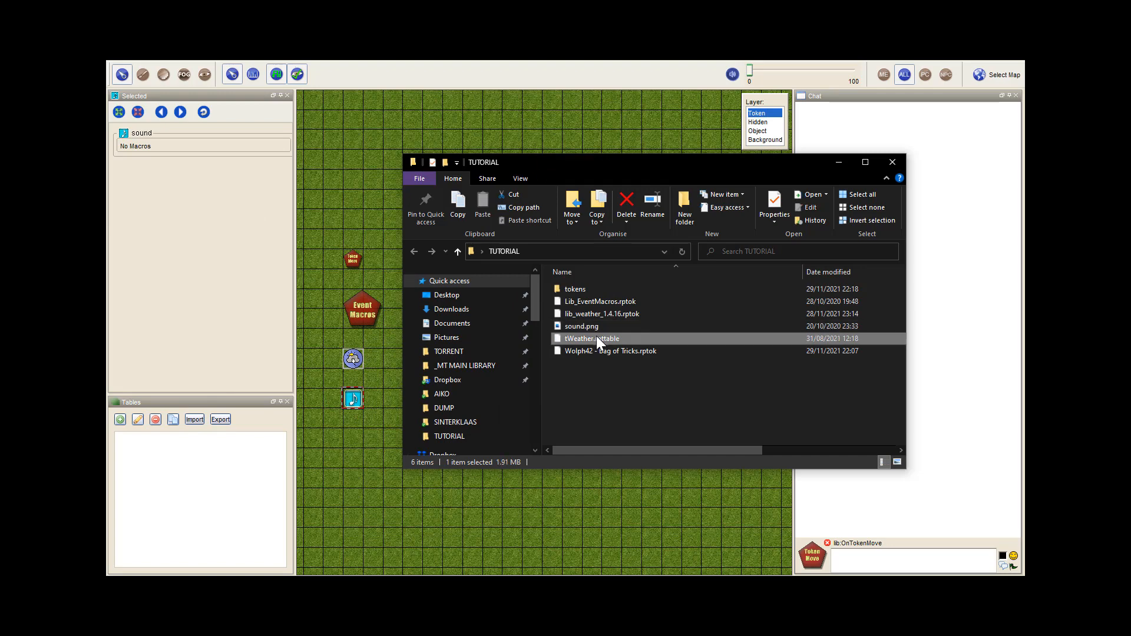
click(194, 419)
click(458, 277)
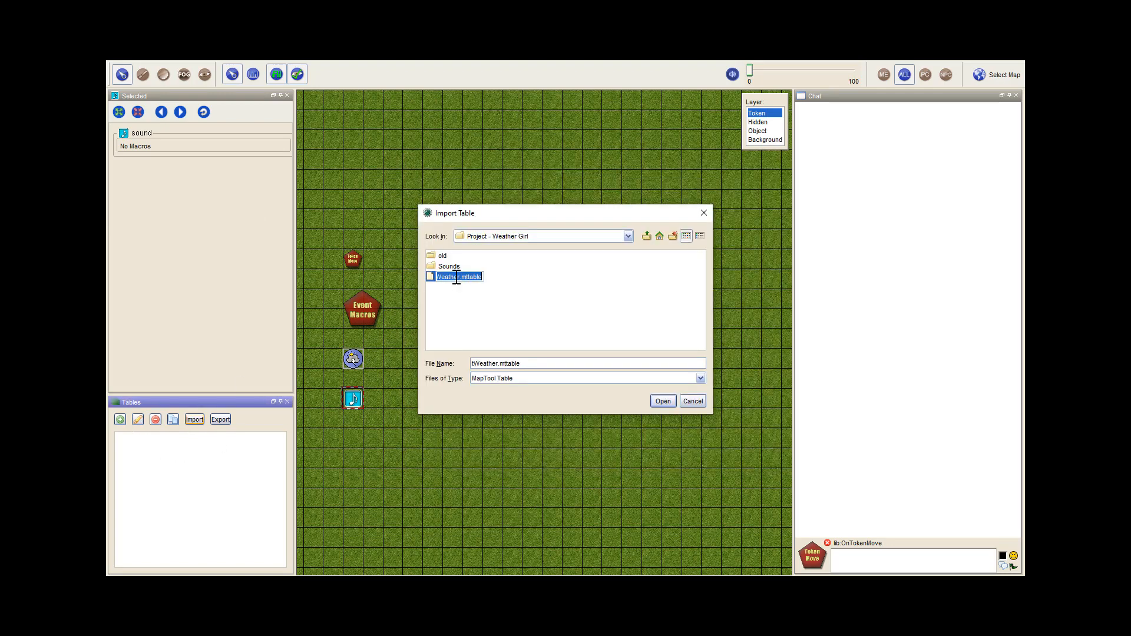
click(660, 401)
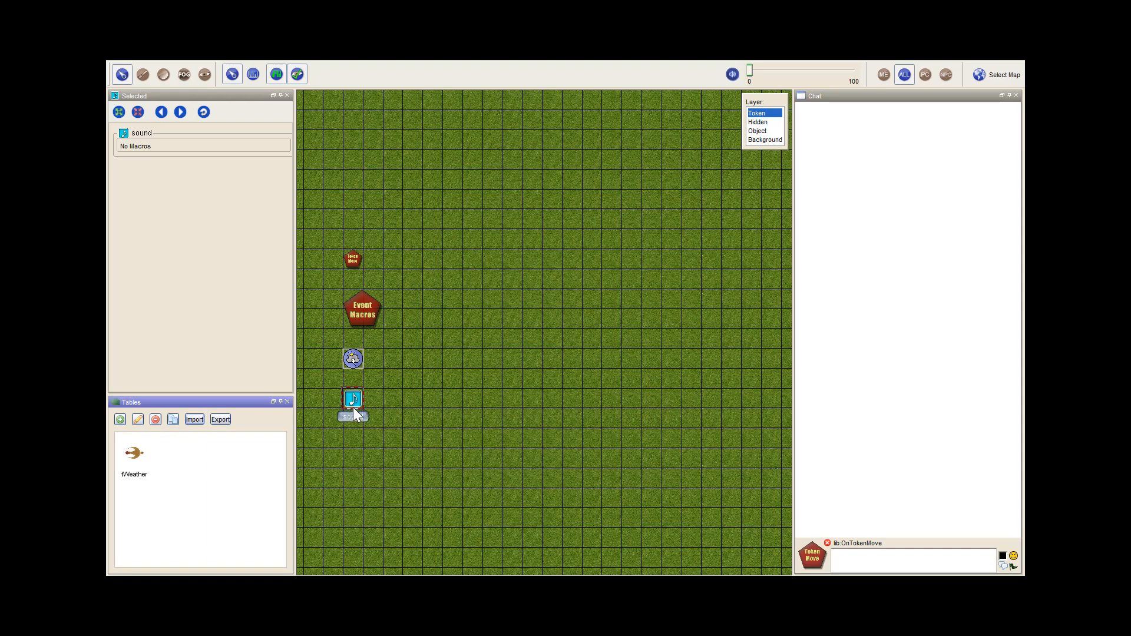
Save the campaign under the name "tutorial" in the Public folder
click(123, 65)
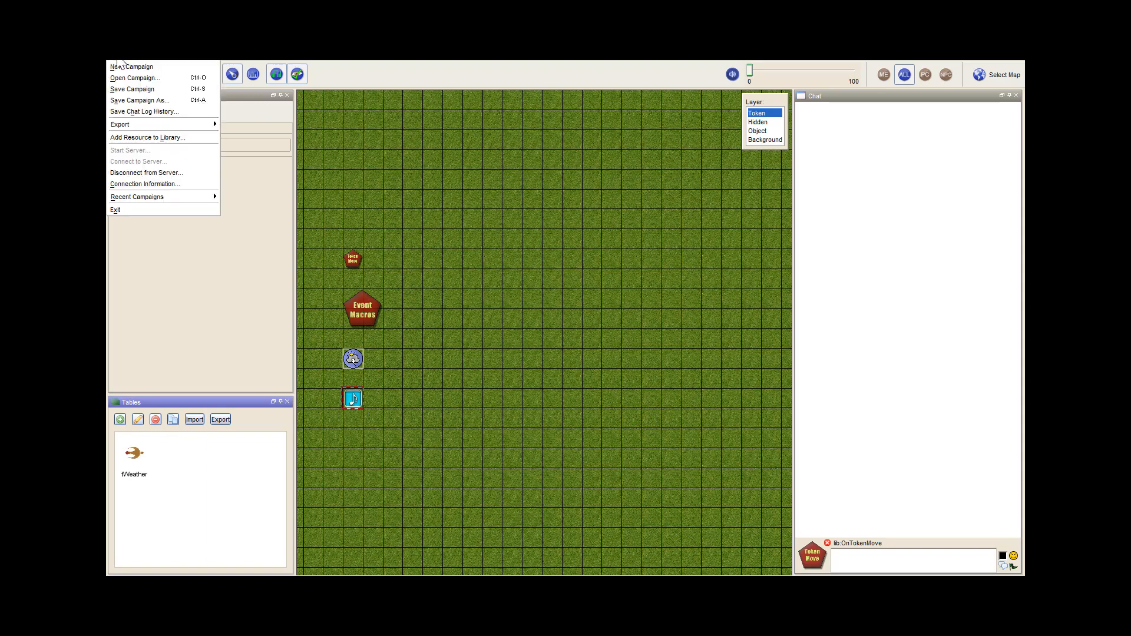
click(133, 97)
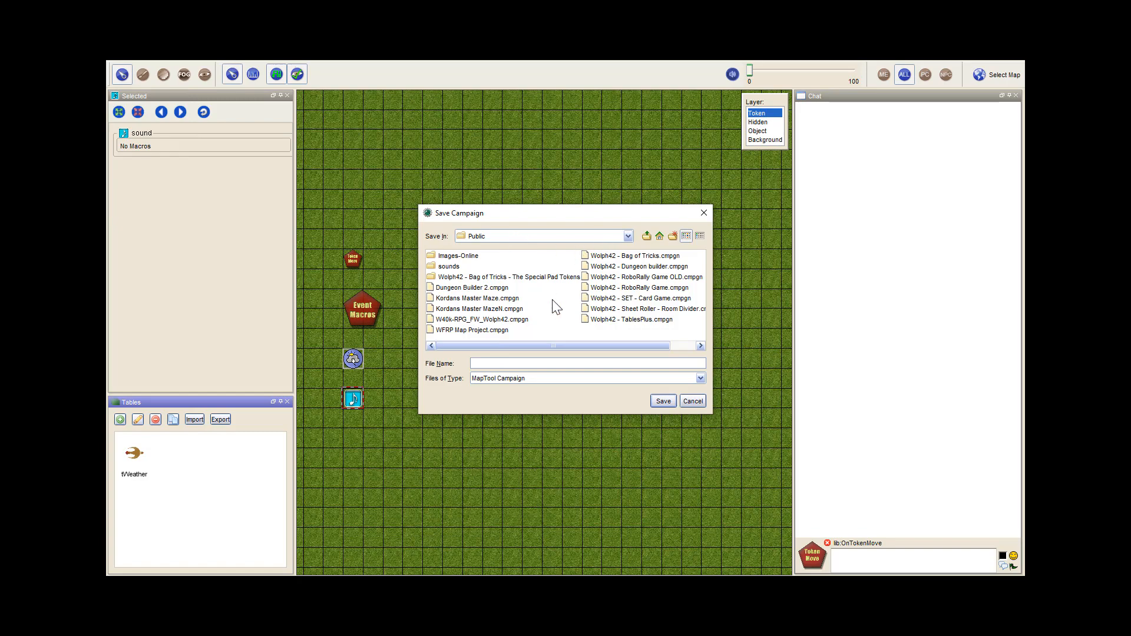
text(tutorial)
key(Return)
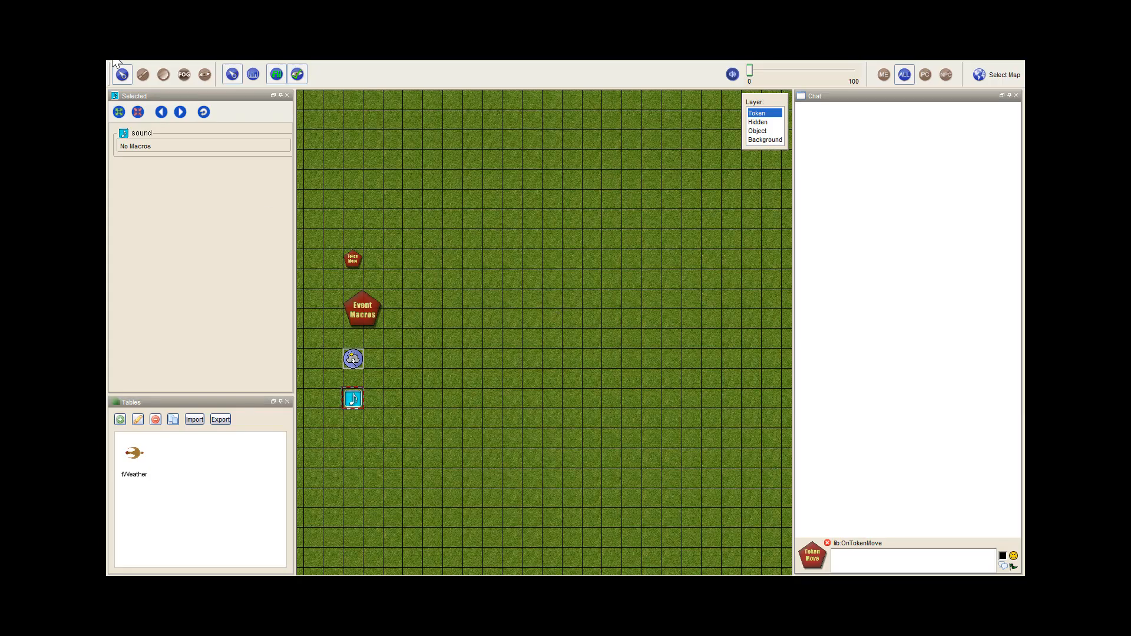
Reload the saved tutorial.cmpgn campaign from the Public folder, discarding unsaved changes
click(116, 61)
click(145, 83)
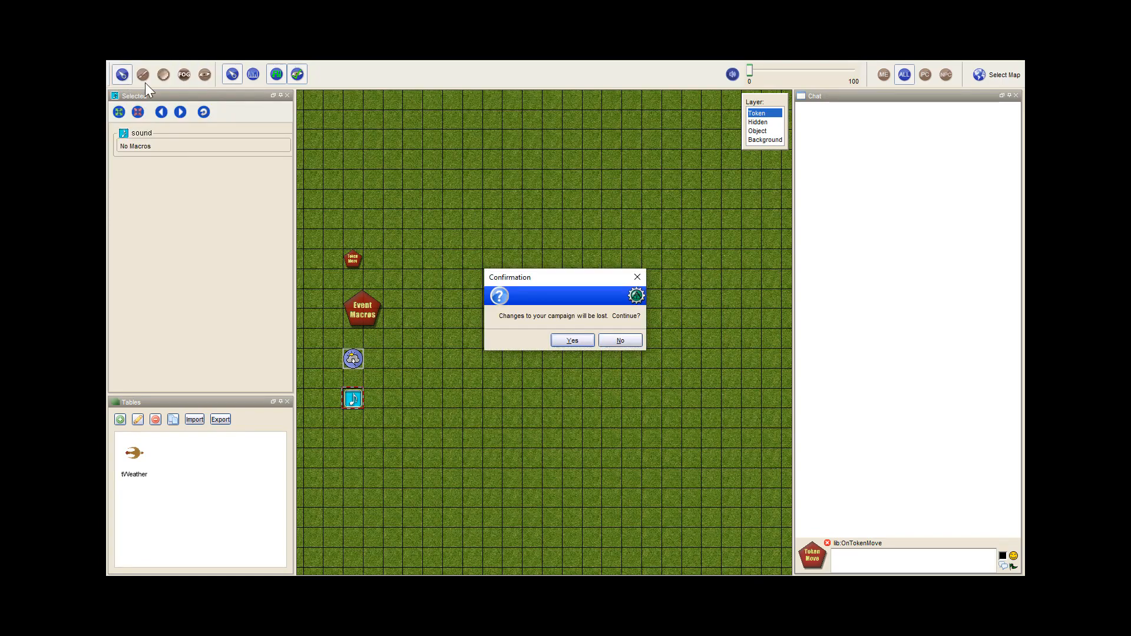
click(567, 341)
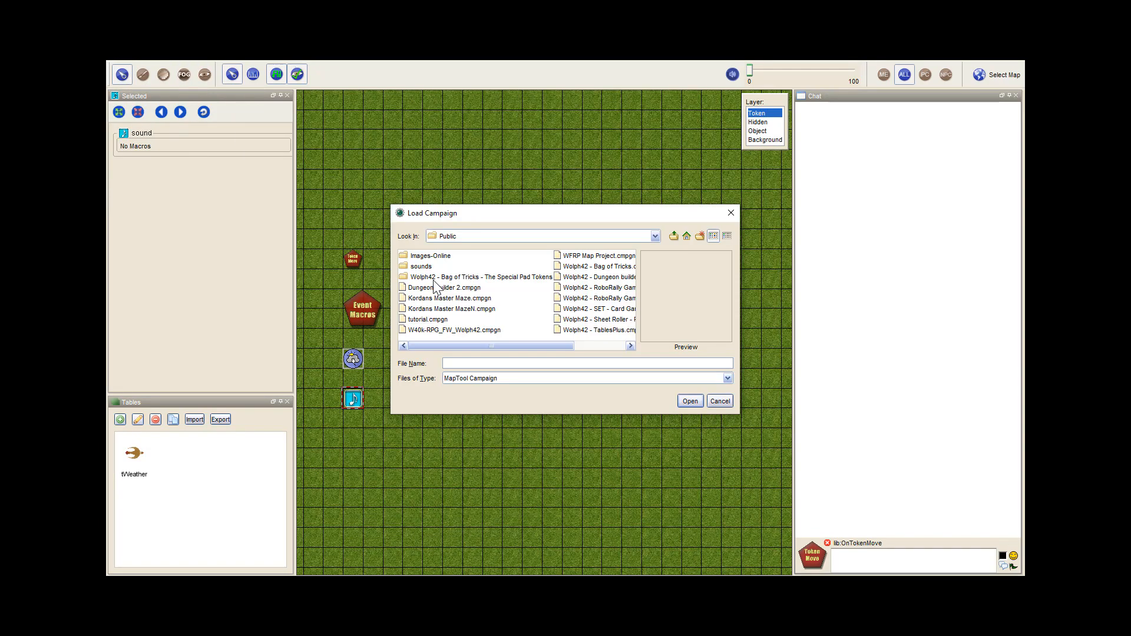
click(436, 321)
click(690, 401)
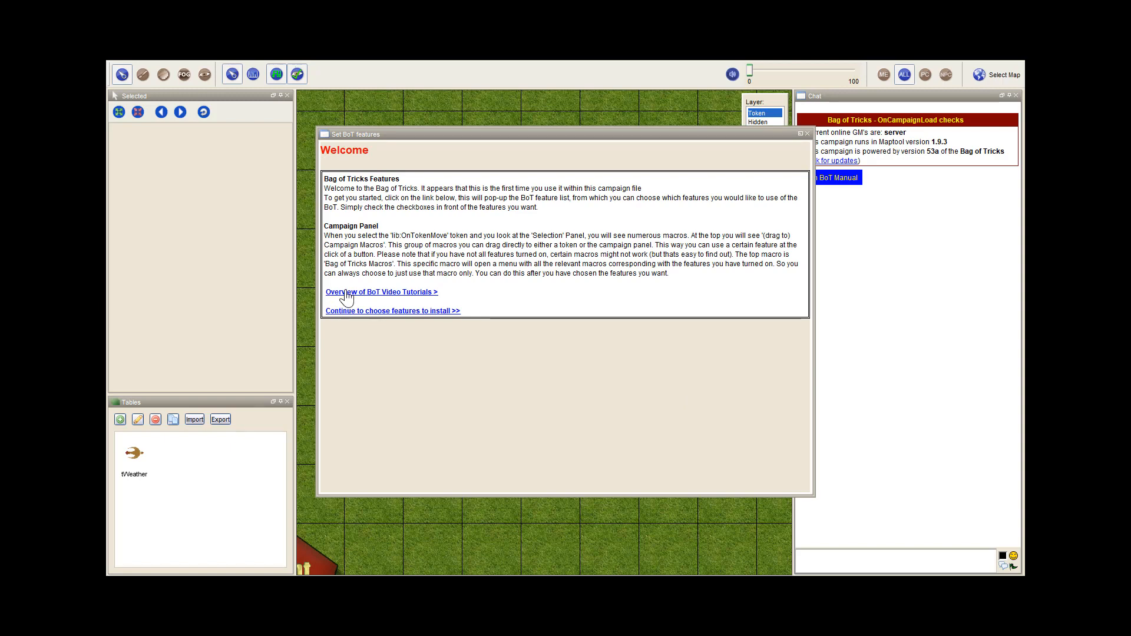
Continue from the Bag of Tricks welcome page through the feature selection and accept the settings as they are
click(367, 311)
click(331, 475)
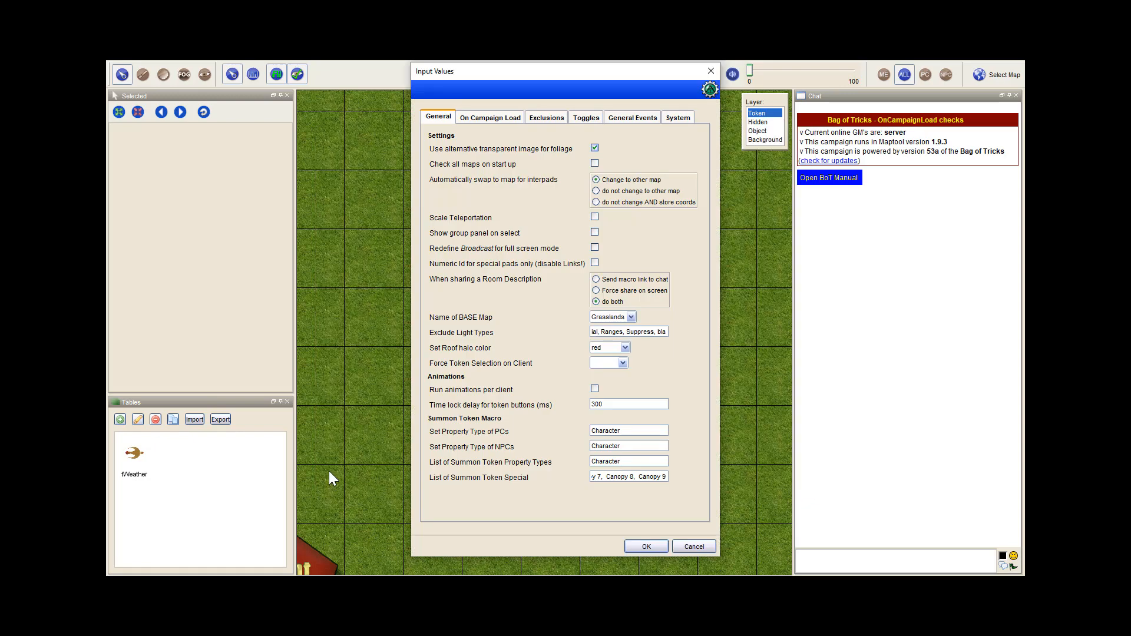
click(637, 546)
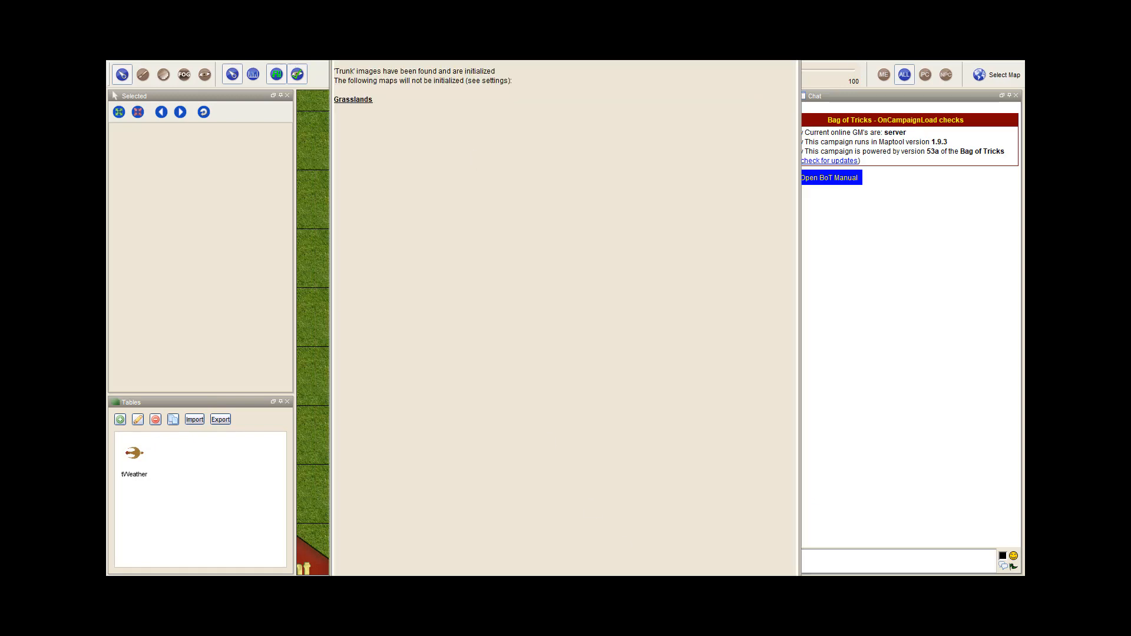
click(791, 53)
Move the sound token away to open grass and shift the three library tokens two cells left together
scroll(483, 426, down, 7)
drag(399, 475, 634, 279)
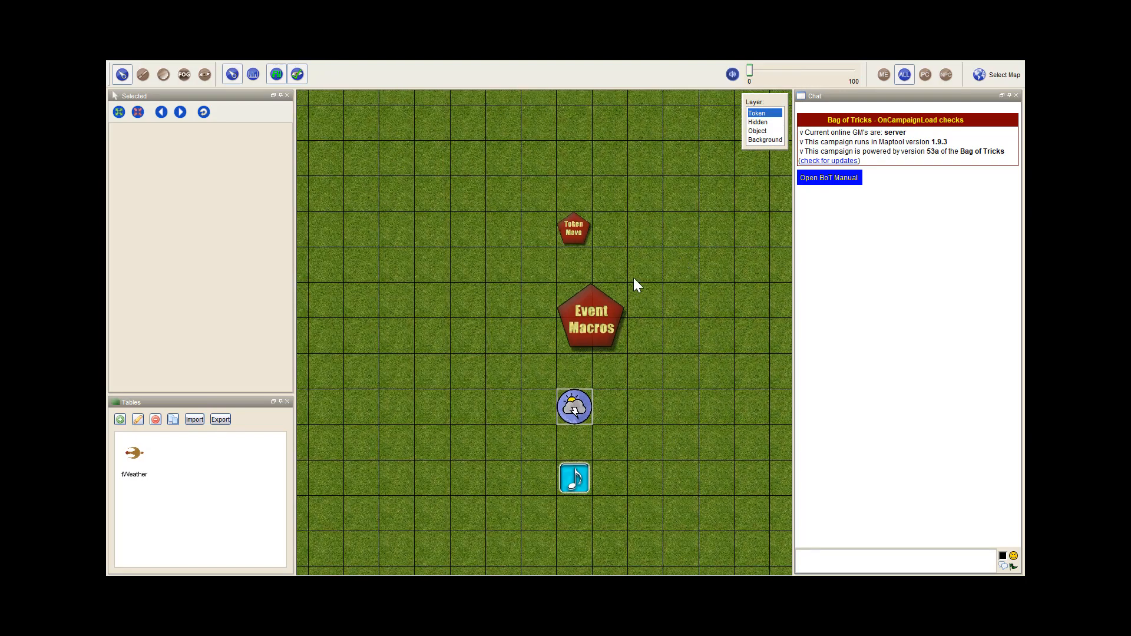
drag(423, 322, 274, 275)
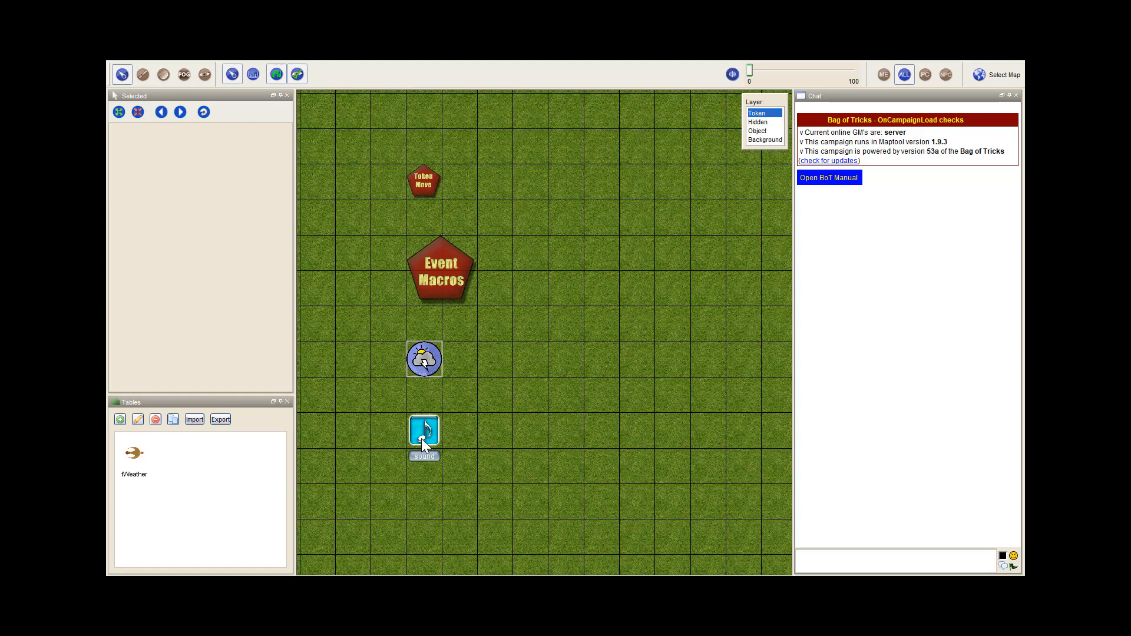
drag(422, 438, 602, 290)
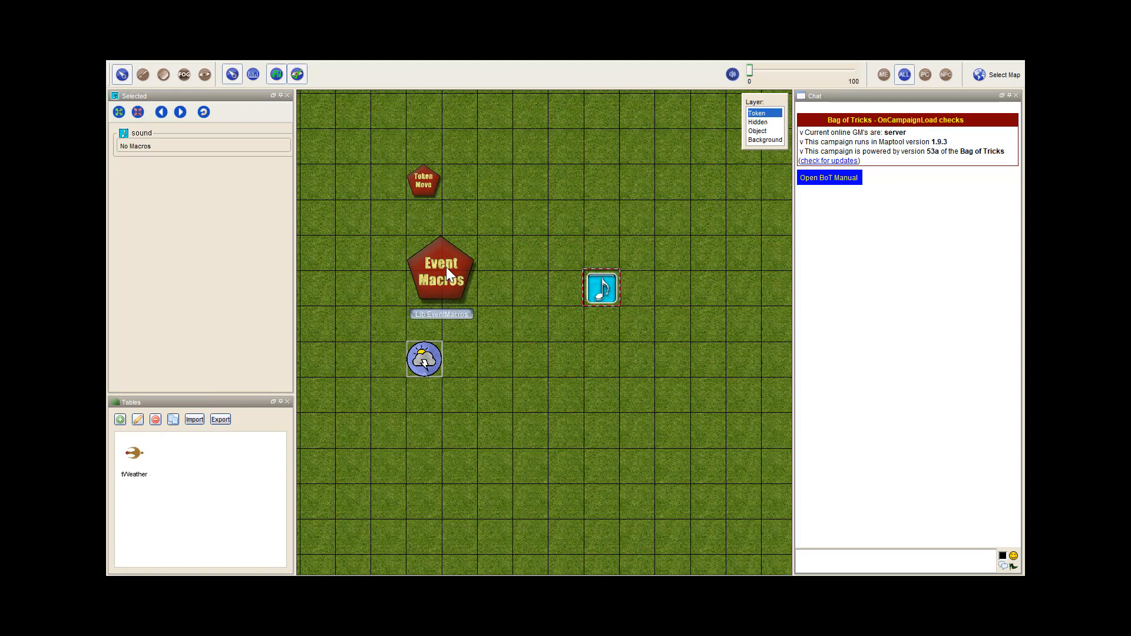
drag(380, 127, 469, 402)
drag(437, 263, 366, 263)
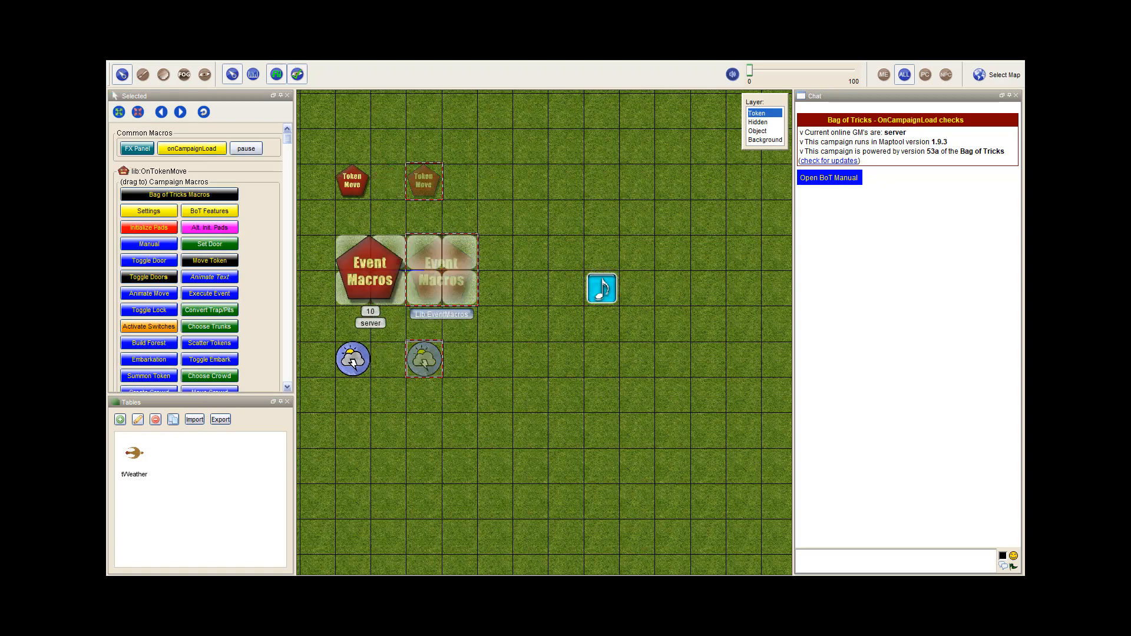
click(446, 256)
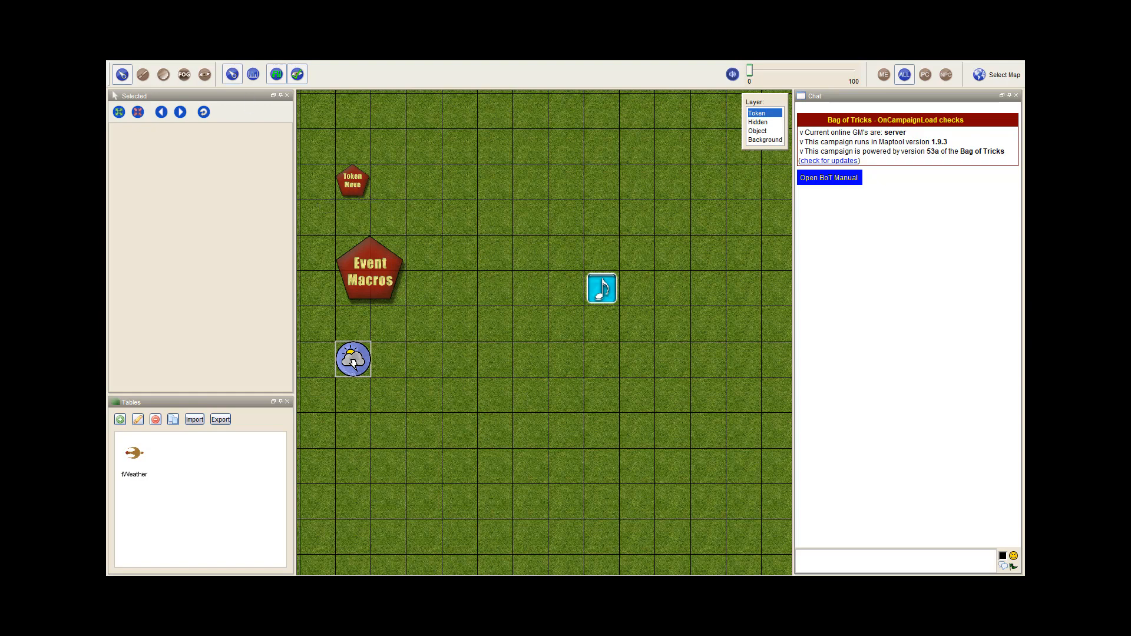
Show the Campaign macro window and copy the Bag of Tricks Macros button into it from the lib:OnTokenMove token
click(228, 54)
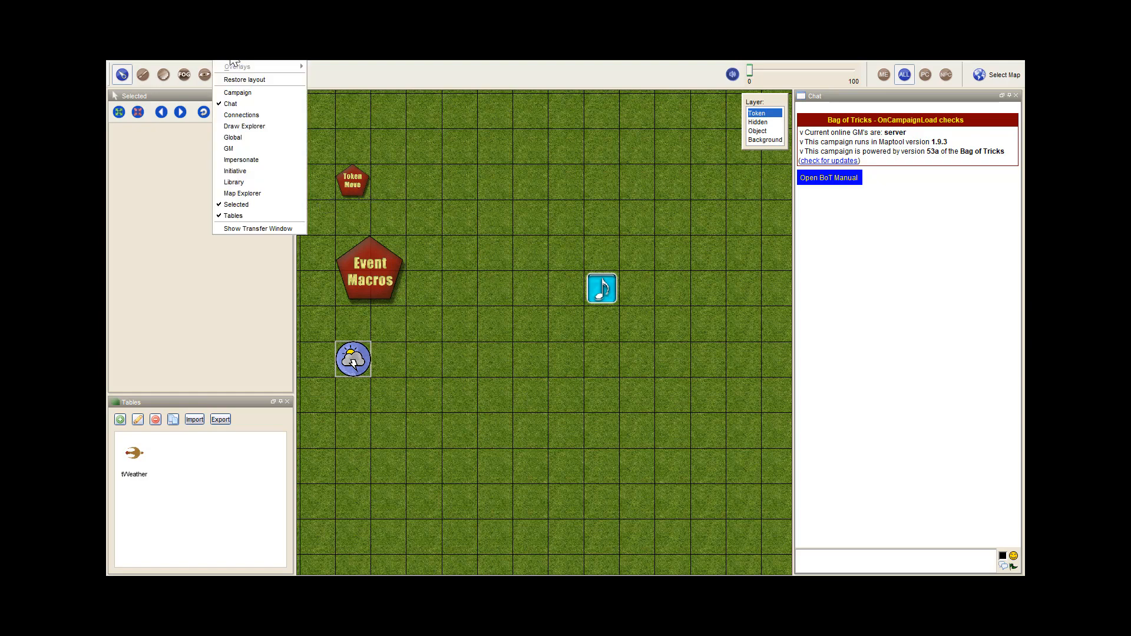
click(239, 93)
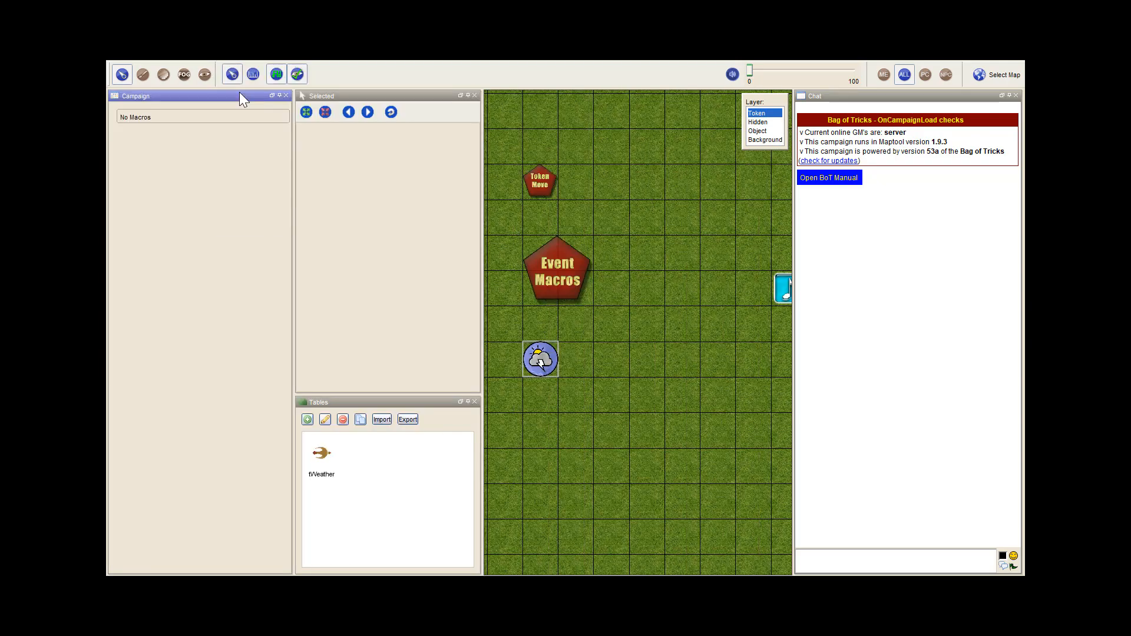
click(546, 182)
drag(334, 157, 185, 115)
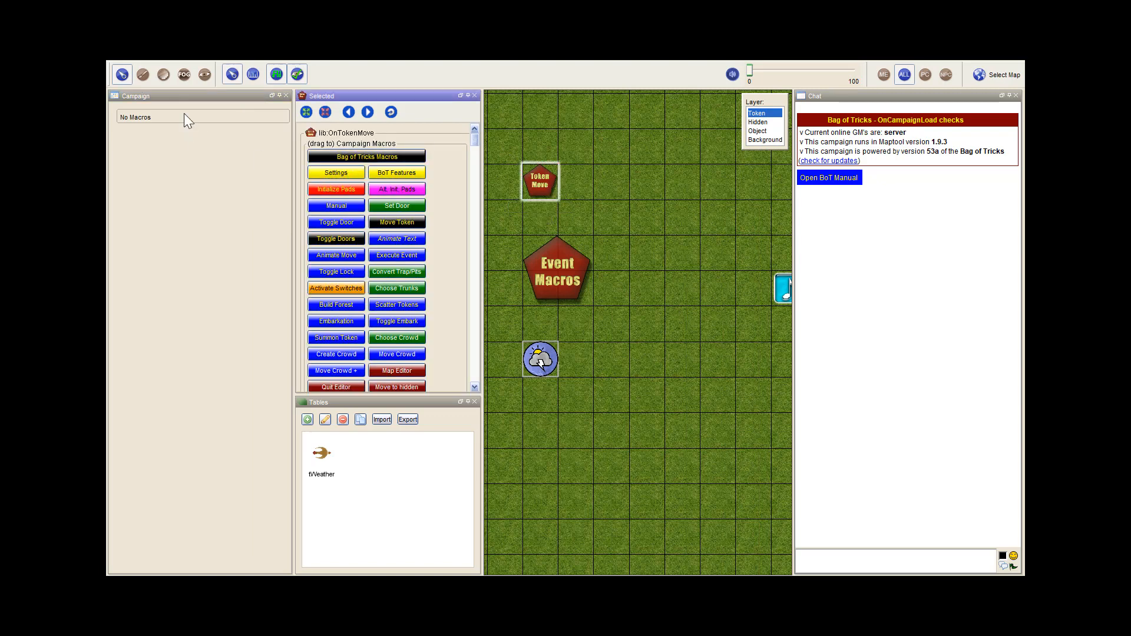
Hide the Selected and Tables windows, dock a small Campaign window above the chat, and run Bag of Tricks Macros from it
click(474, 96)
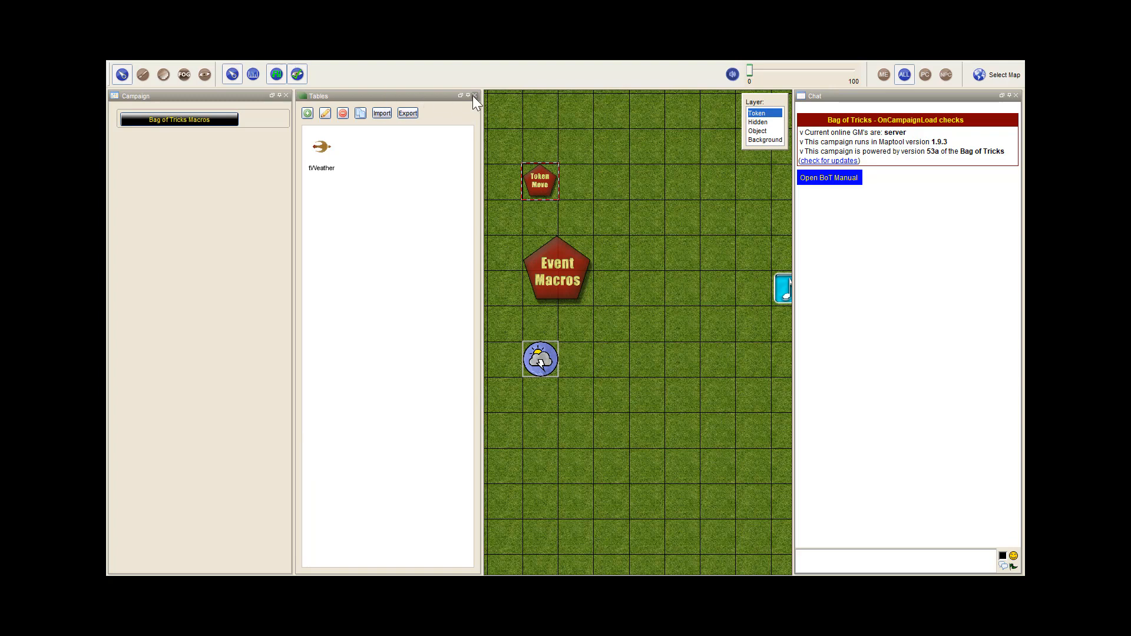
click(474, 95)
drag(183, 101, 933, 112)
drag(928, 363, 913, 150)
click(866, 121)
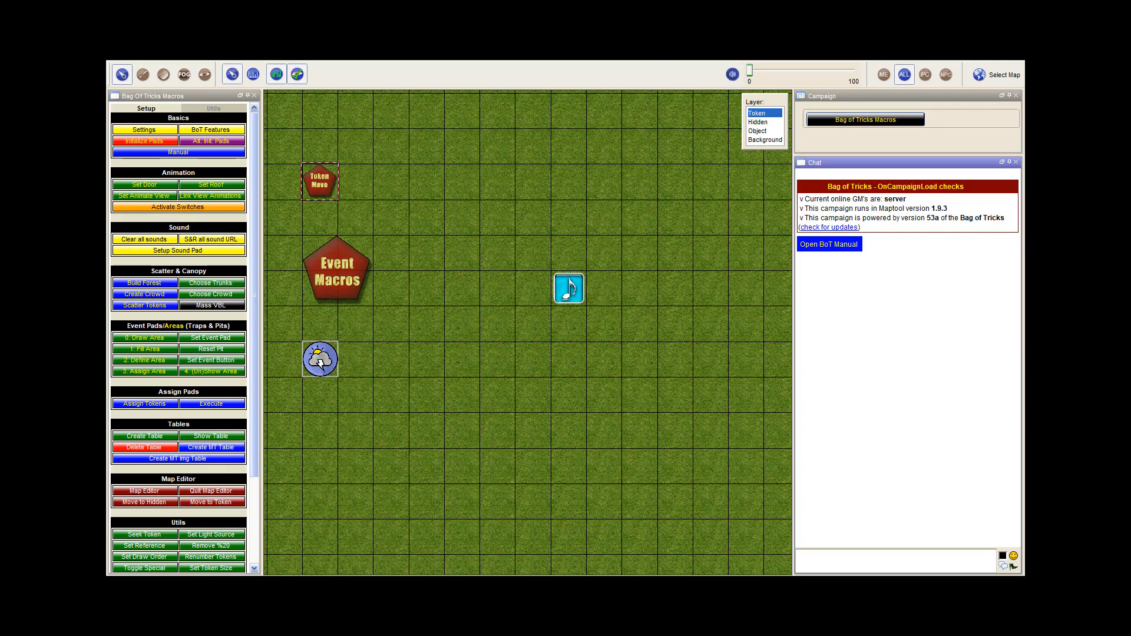
Rename the sound token as "SoundPad Test"
scroll(498, 214, down, 3)
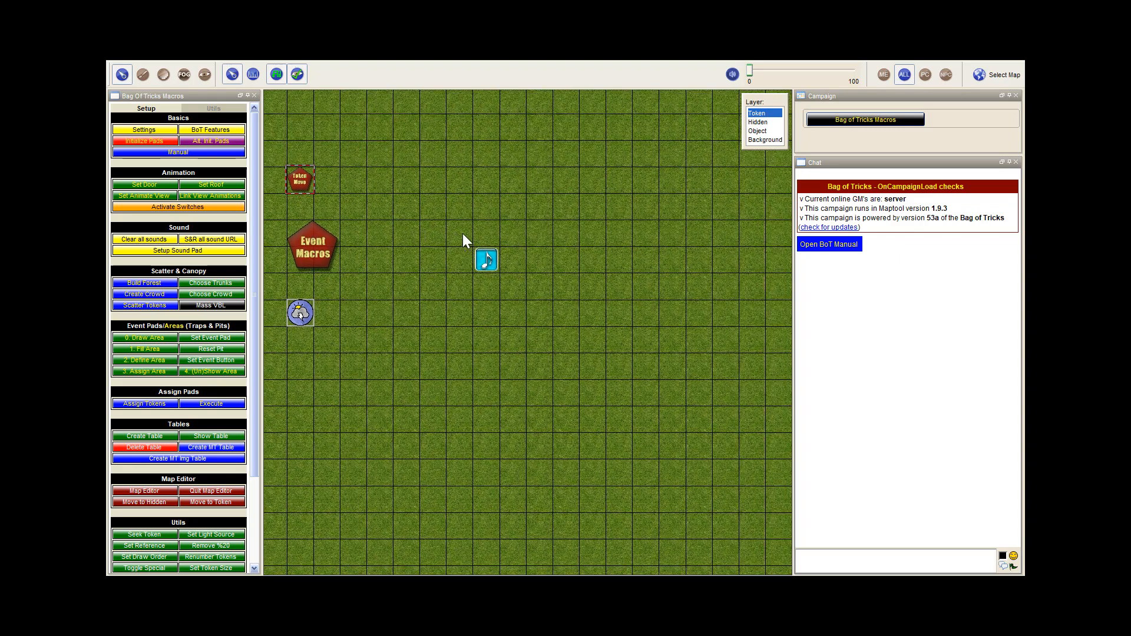
click(491, 261)
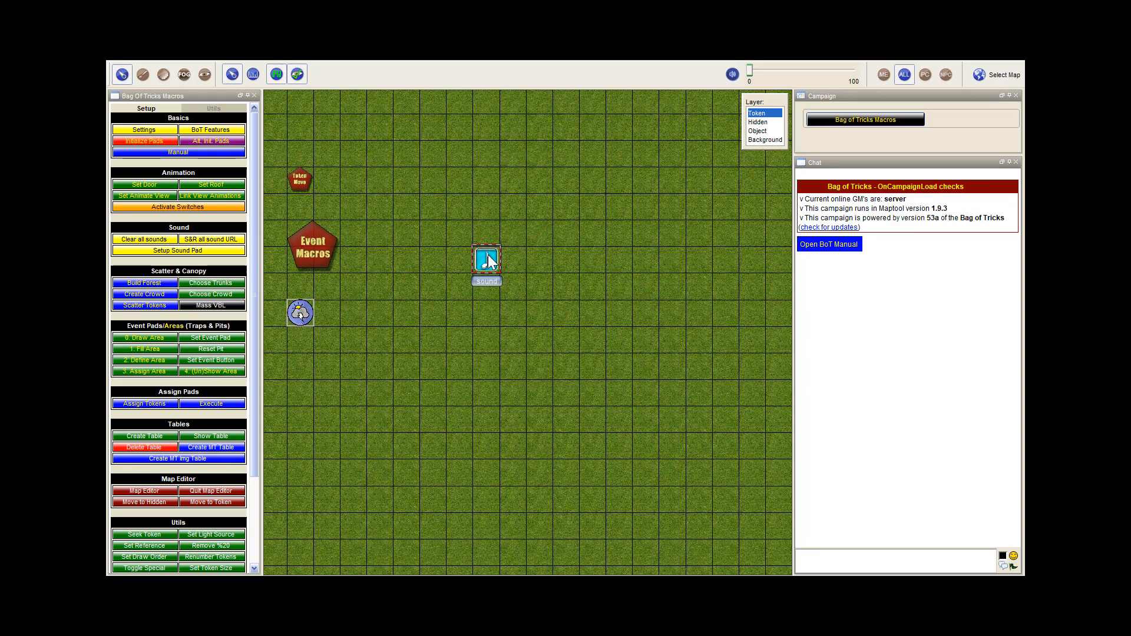
double_click(489, 262)
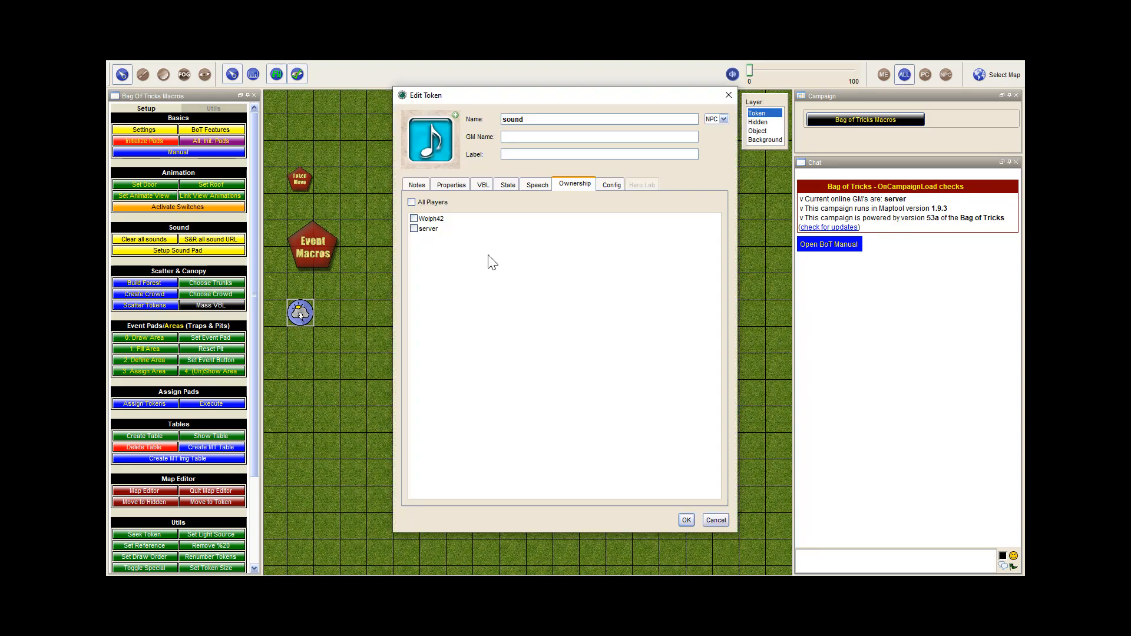
key(ctrl+a)
text(SoundPad Test)
click(688, 519)
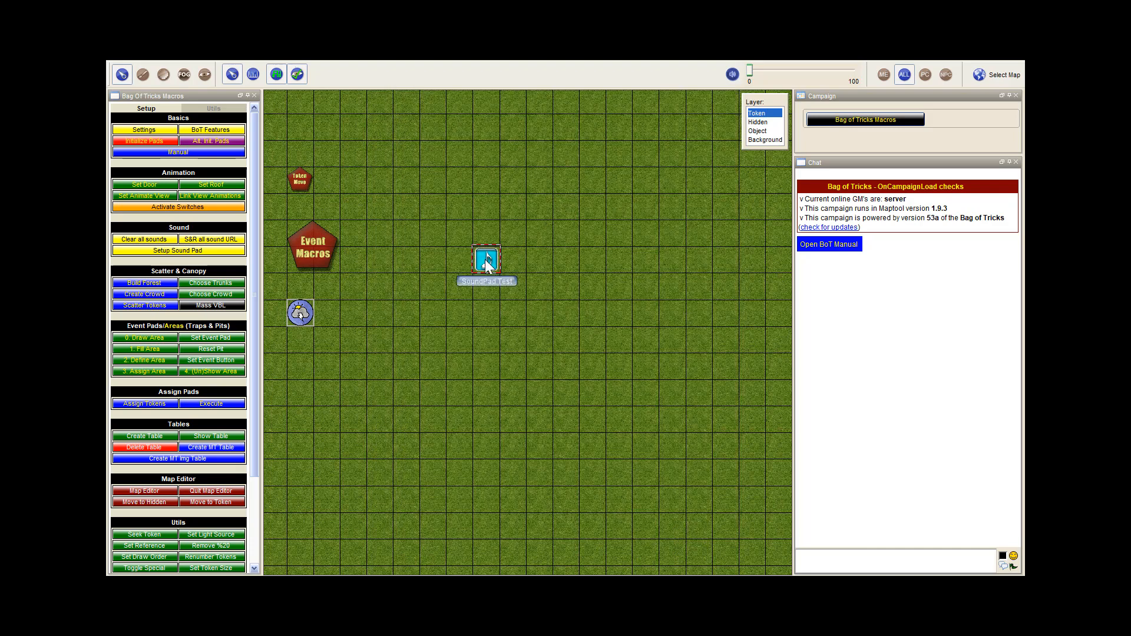
Review the SoundPad Test token's ownership and make the token visible to owners only
double_click(486, 260)
click(612, 185)
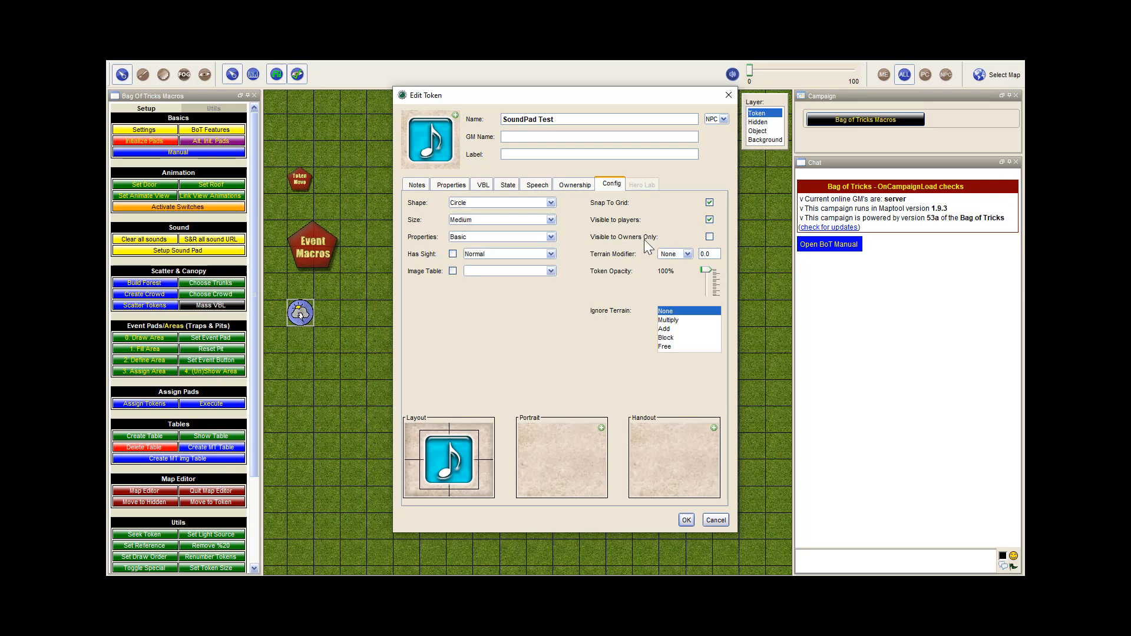
click(574, 183)
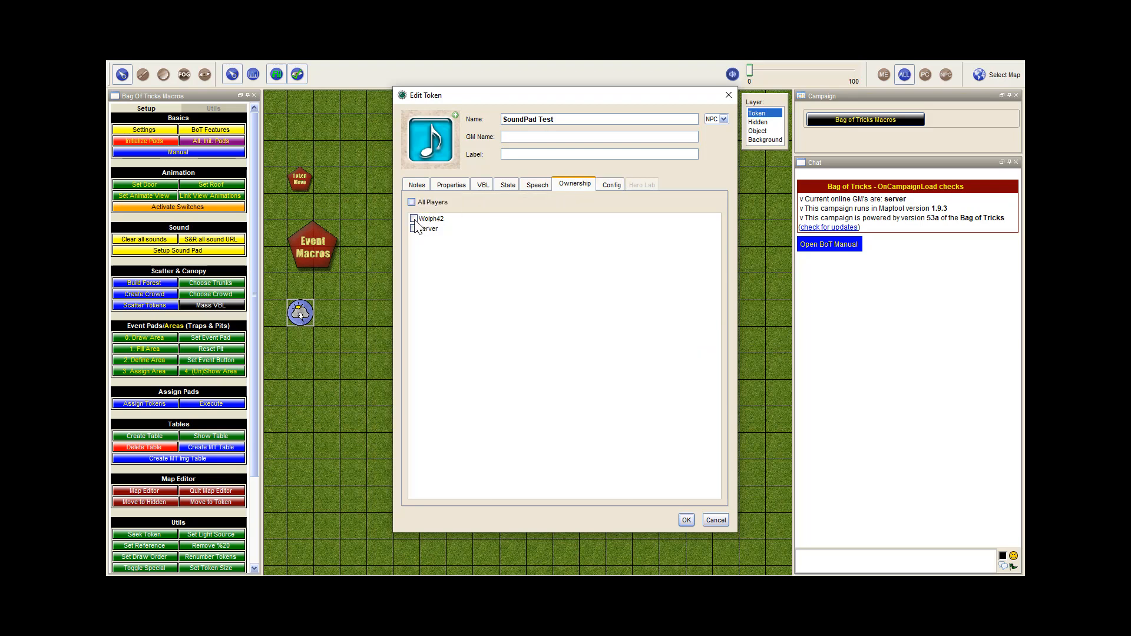
click(608, 187)
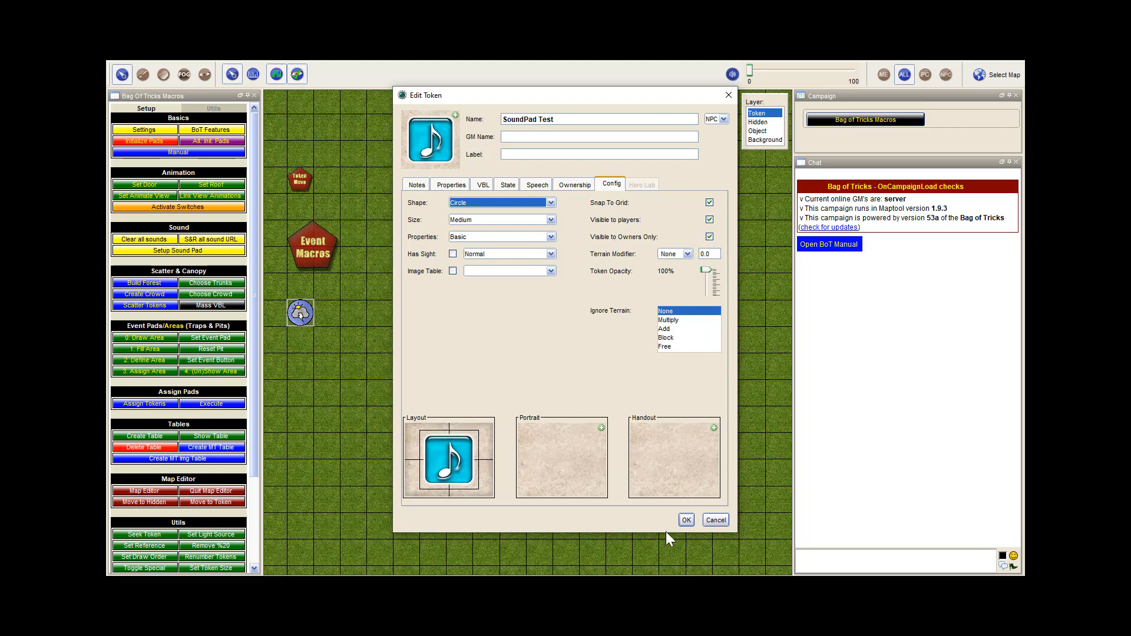
click(687, 519)
drag(430, 337, 492, 368)
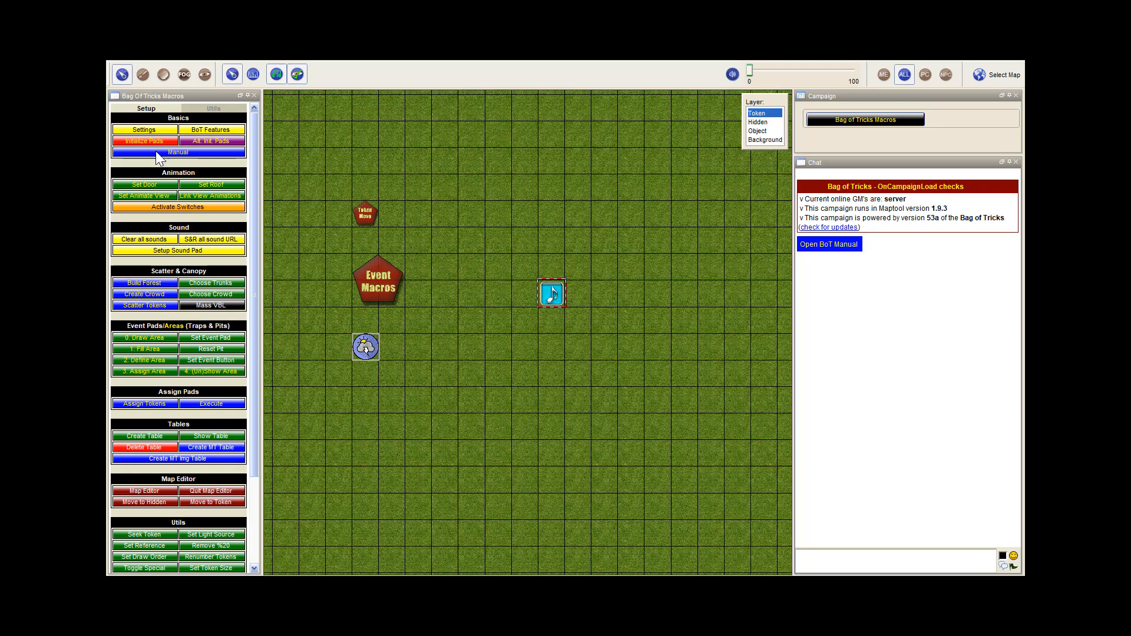
Open the sound pad setup for the SoundPad Test token and review its Moving SoundPad and SFX pages
click(169, 251)
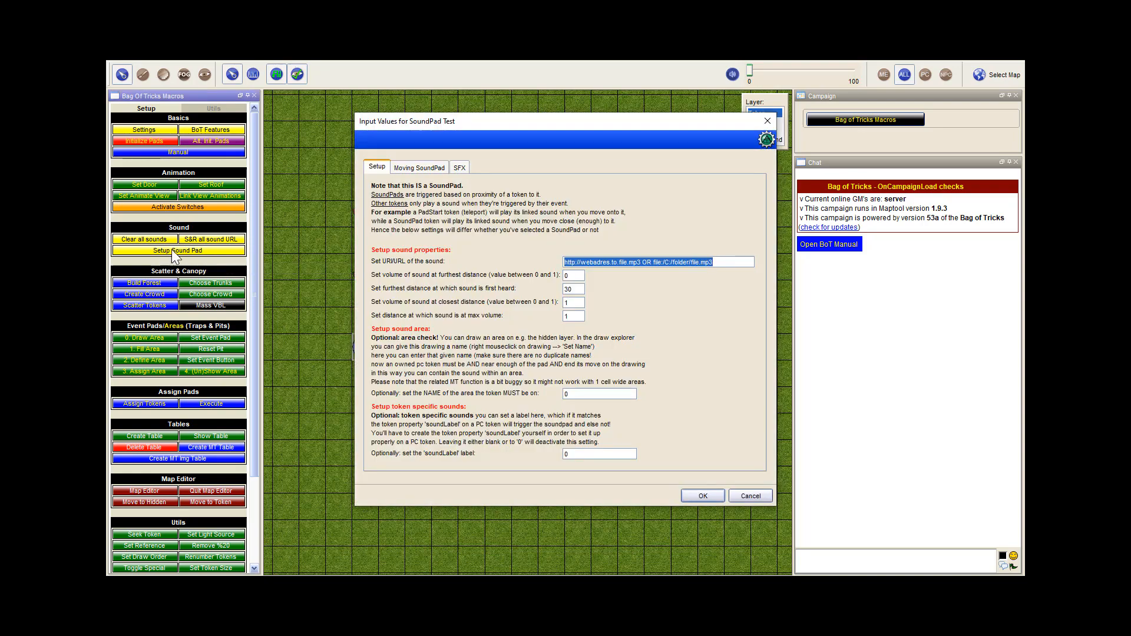
click(422, 169)
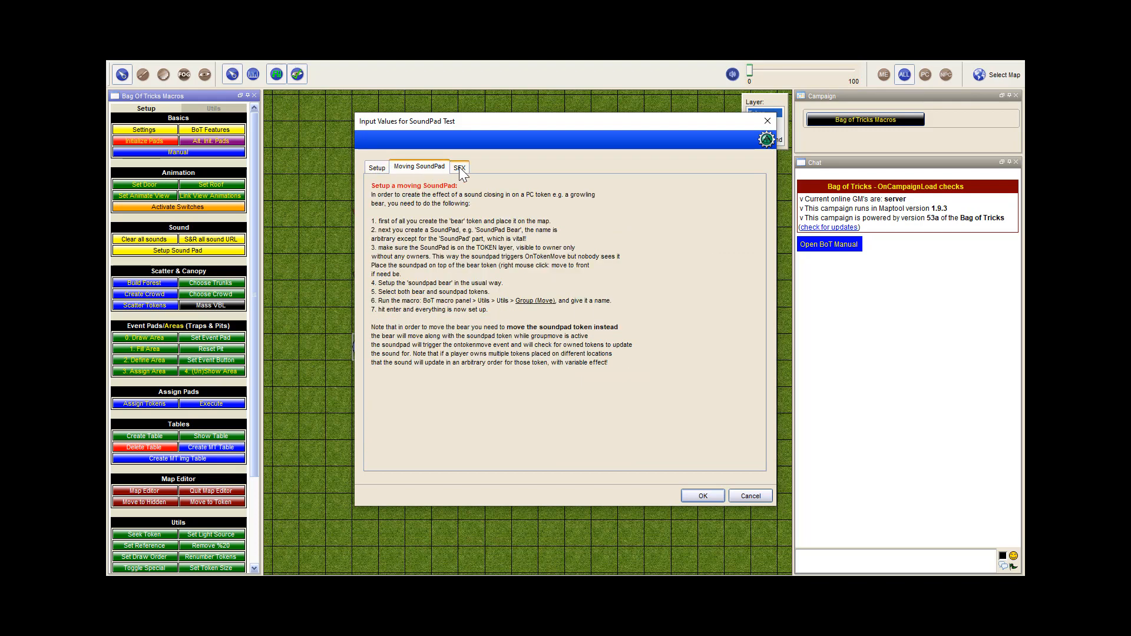
click(460, 167)
click(417, 167)
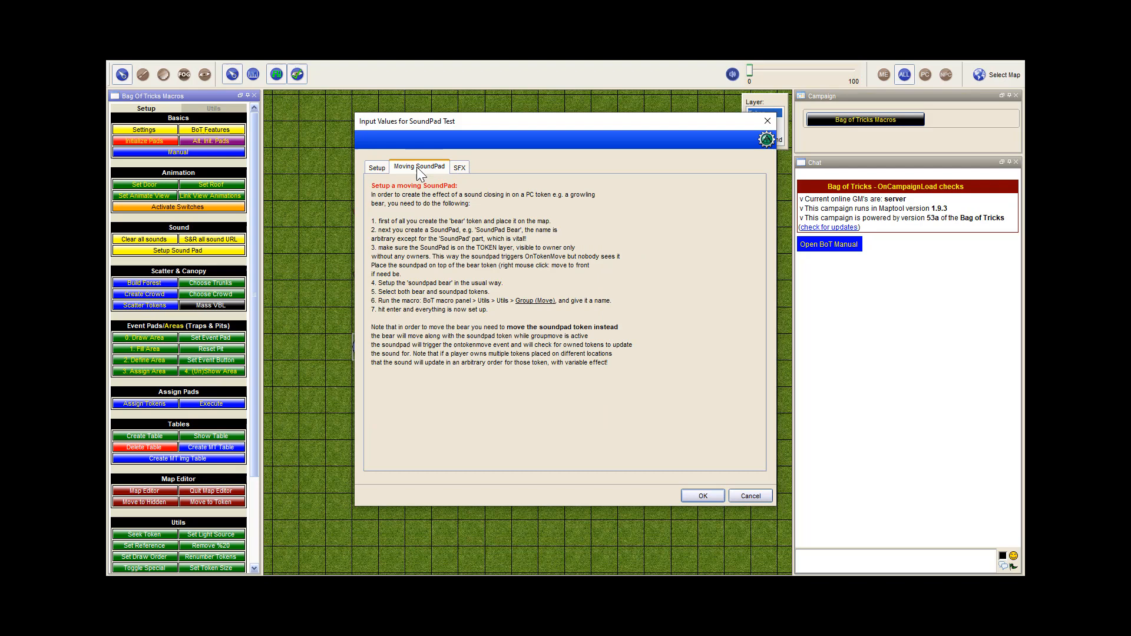
click(374, 167)
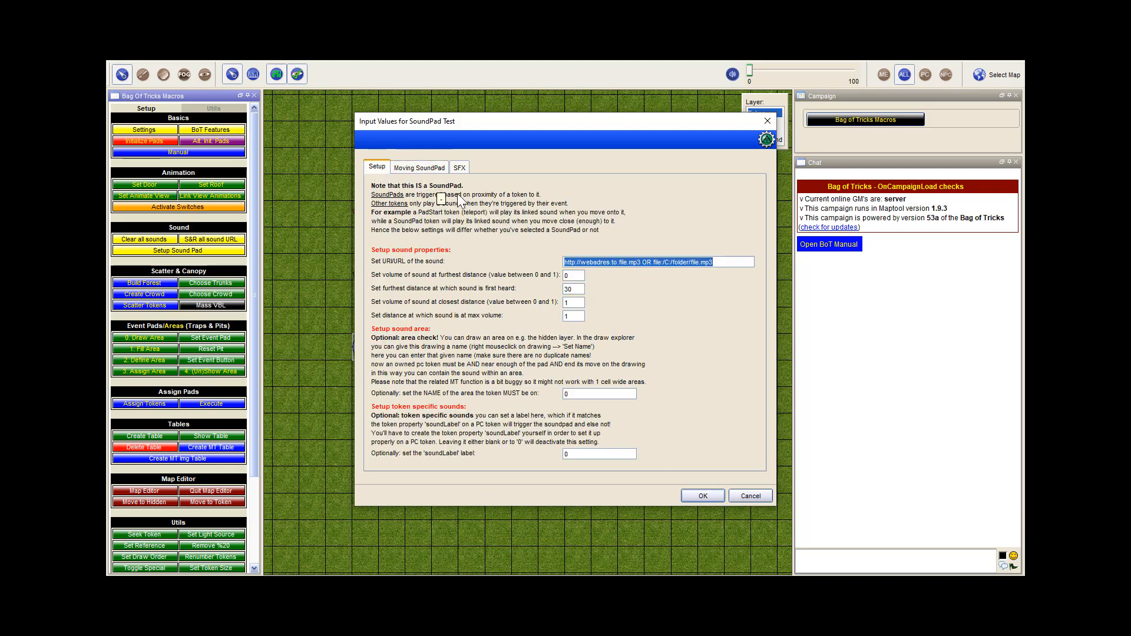
Switch to Discord, preview Disturbing_very_low_hum.mp3 in the loop-sfx channel, and use its copied link as the sound's URL
click(715, 263)
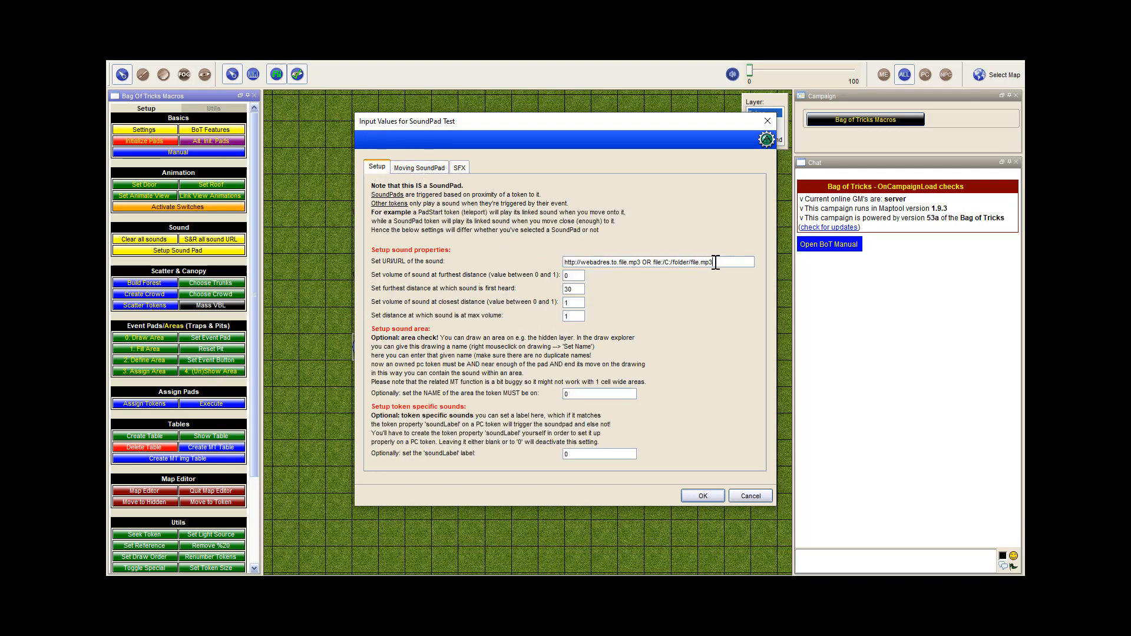
drag(715, 263, 545, 259)
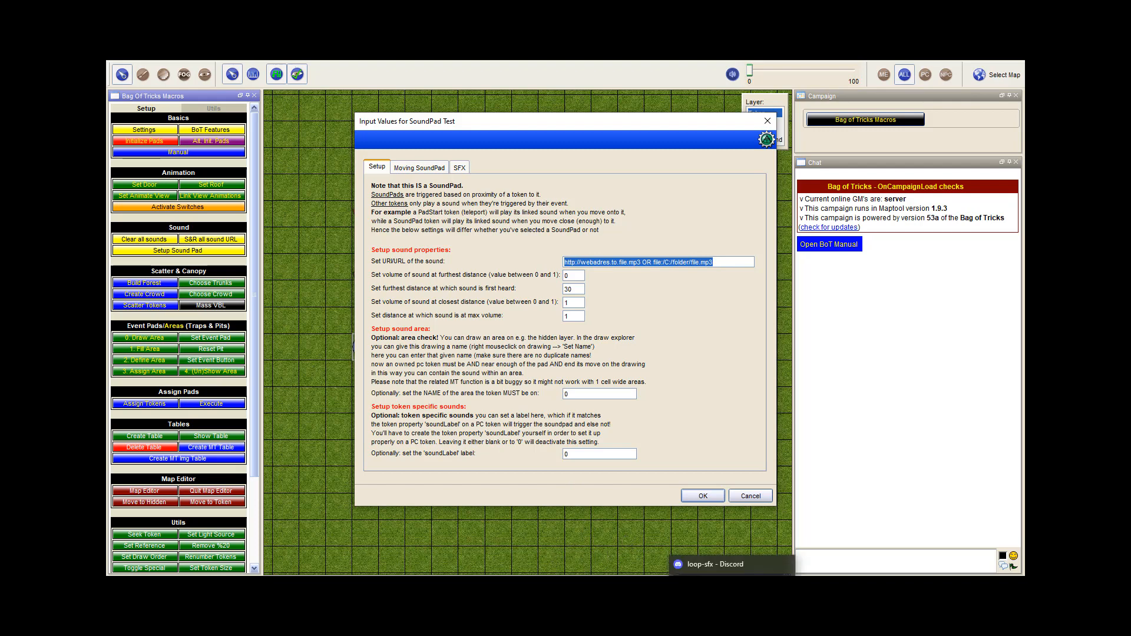
key(alt+Tab)
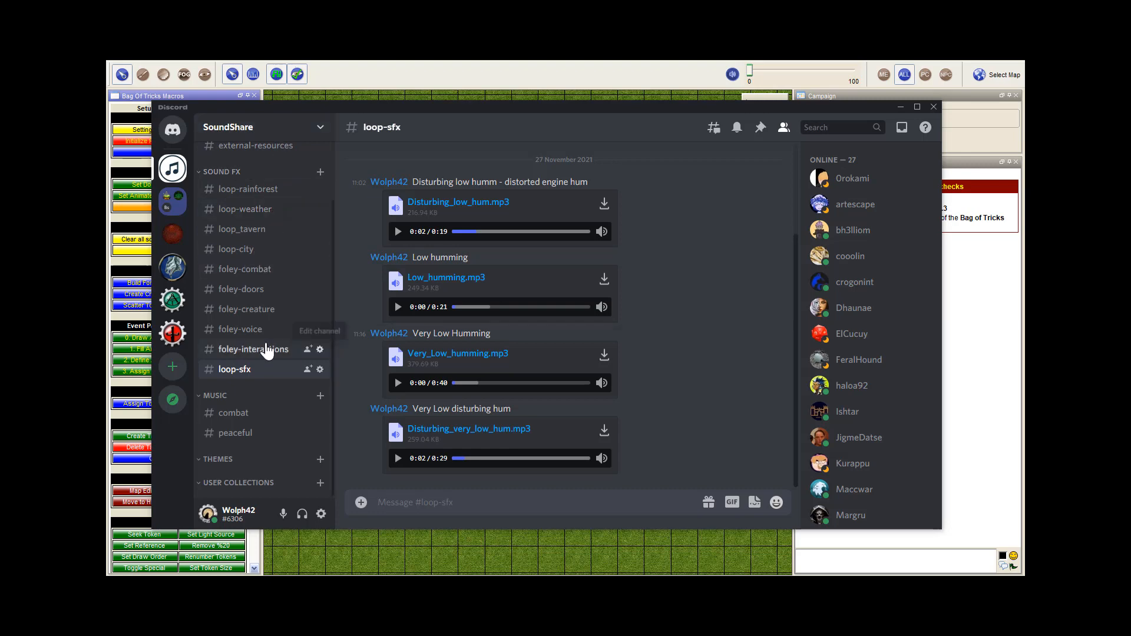
click(397, 459)
click(398, 458)
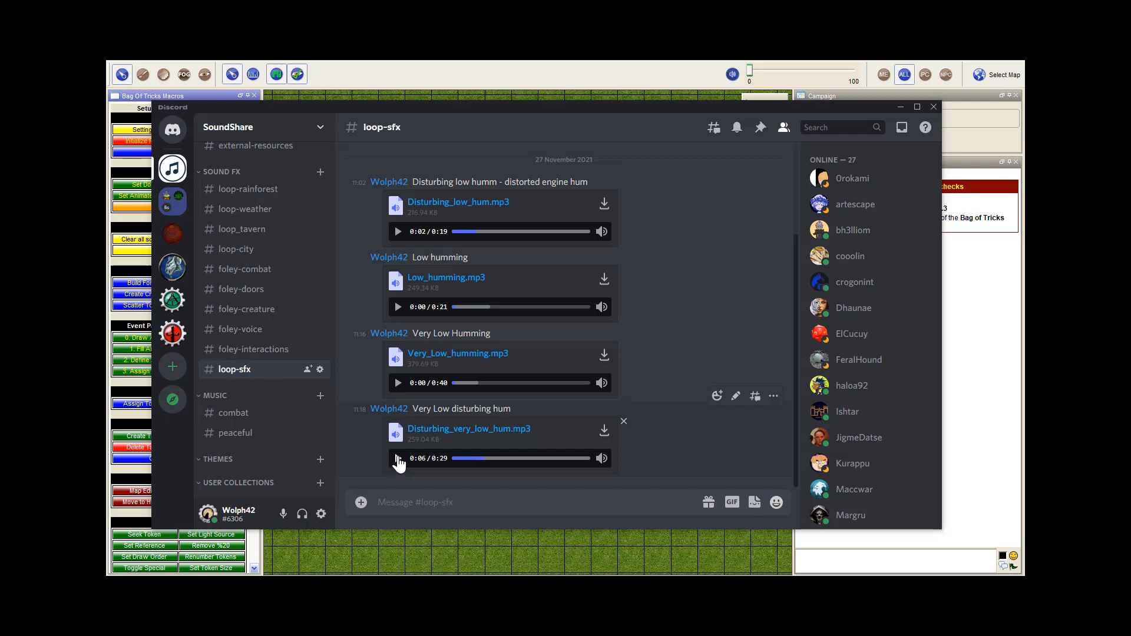
right_click(444, 428)
click(469, 489)
click(900, 106)
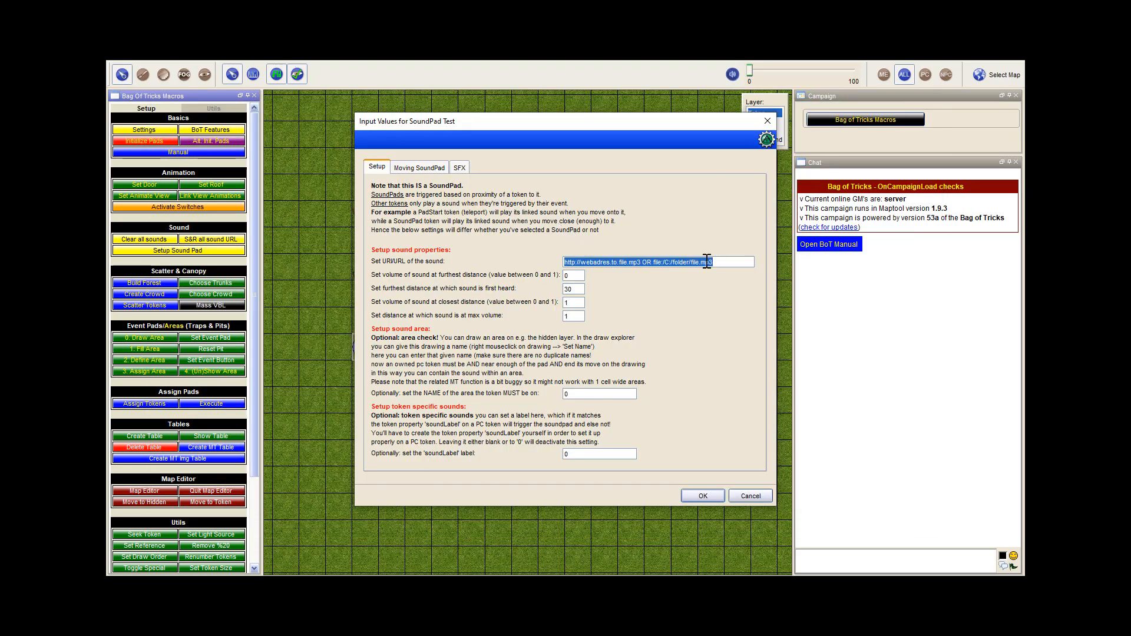
drag(726, 261, 491, 260)
key(ctrl+v)
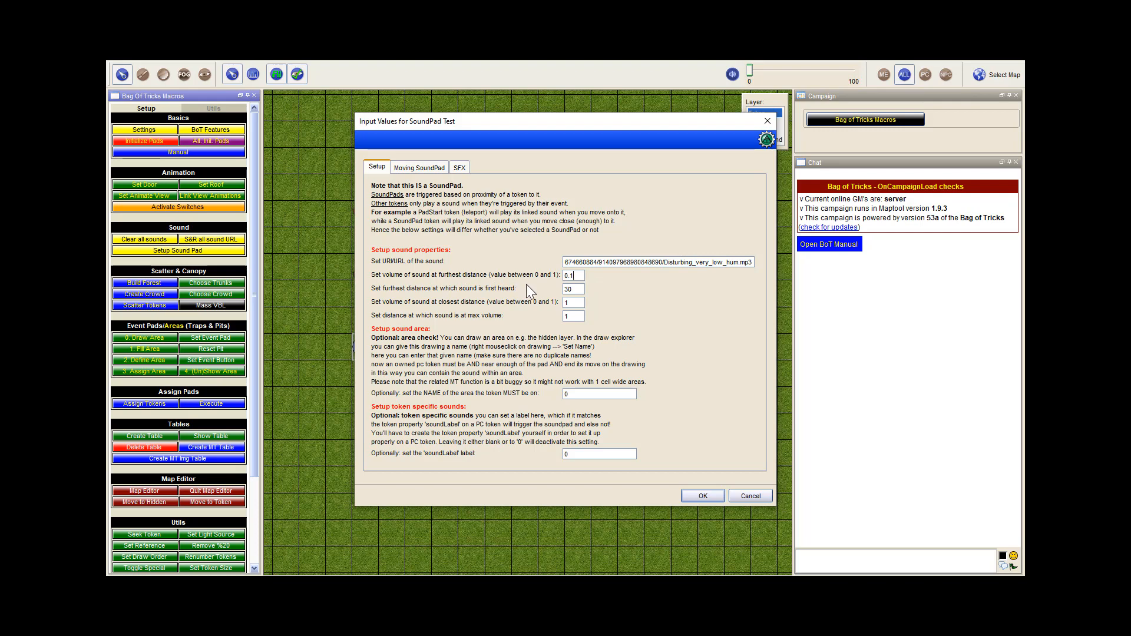
Set the sound's volume at furthest distance to 0.01, its furthest hearing distance to 40 and its maximum-volume distance to 5
key(Left)
text(0)
key(Tab)
click(575, 301)
click(574, 316)
click(564, 393)
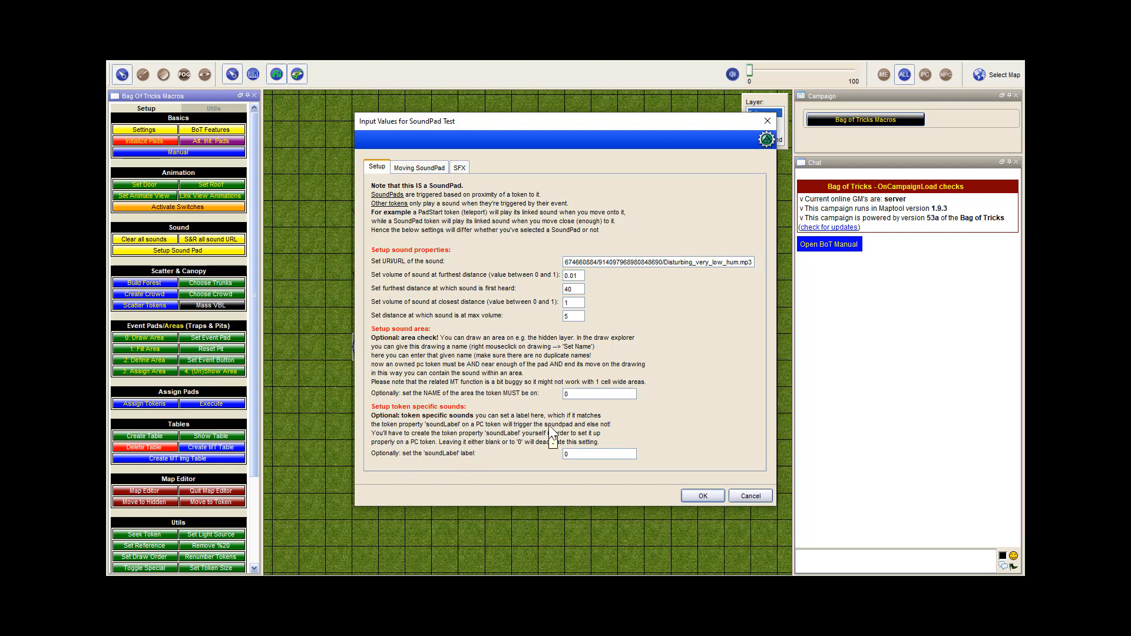
Choose Fog as the sound pad's ground special effect and set the effect range to 30
click(459, 168)
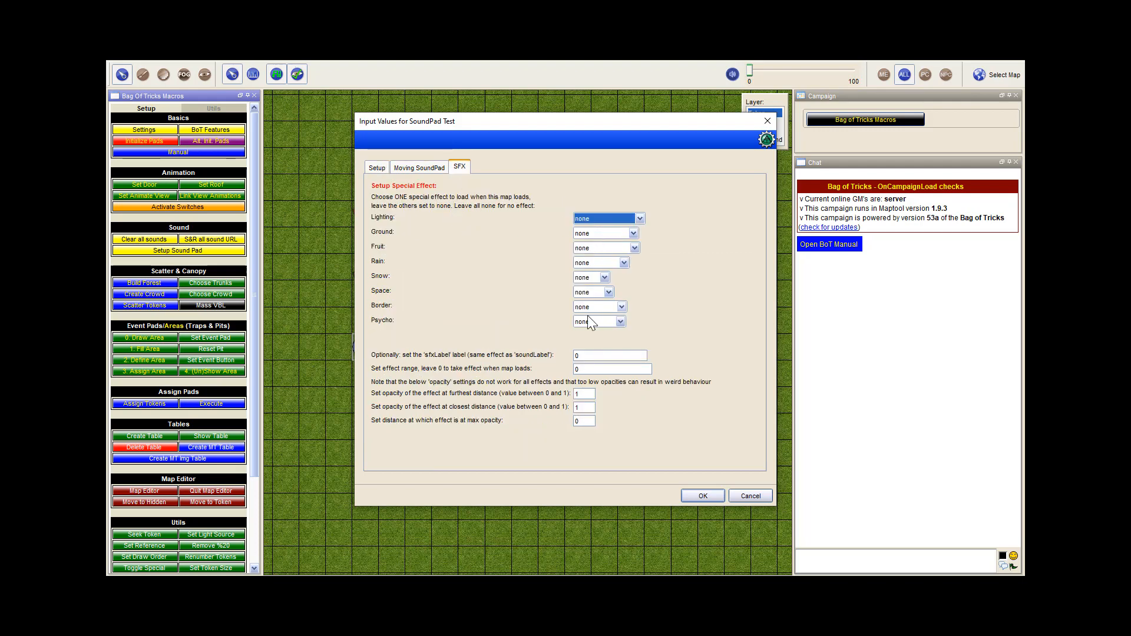
click(608, 240)
click(598, 253)
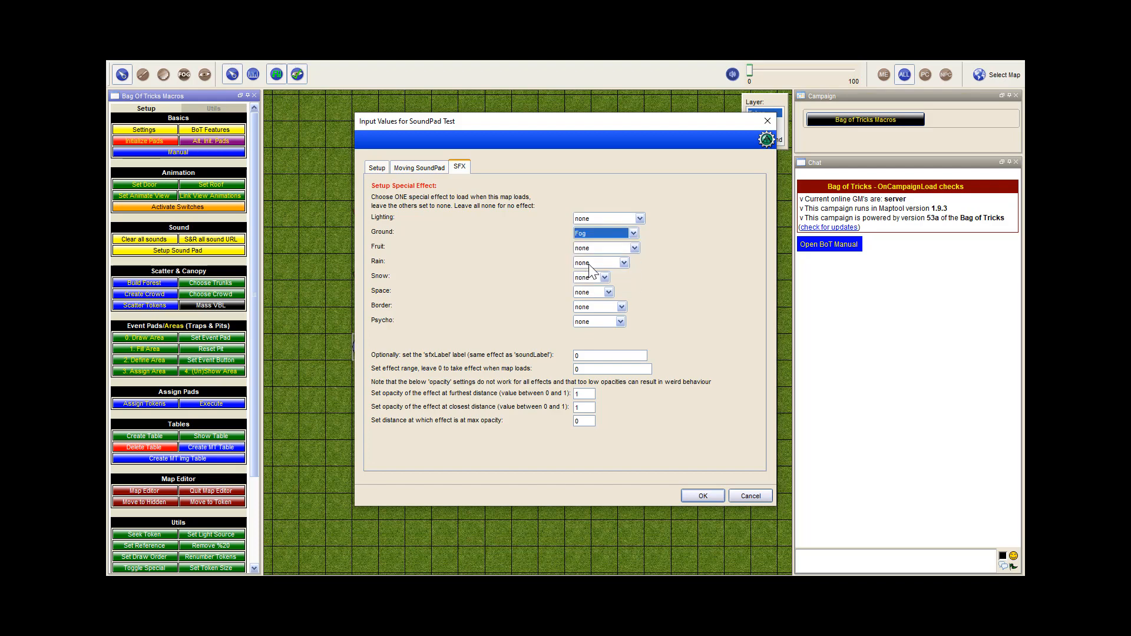
click(592, 356)
click(591, 370)
text(30)
Set the fog's opacity at furthest distance to 0.13 and its maximum-opacity distance to 2, and apply the sound pad setup
double_click(590, 394)
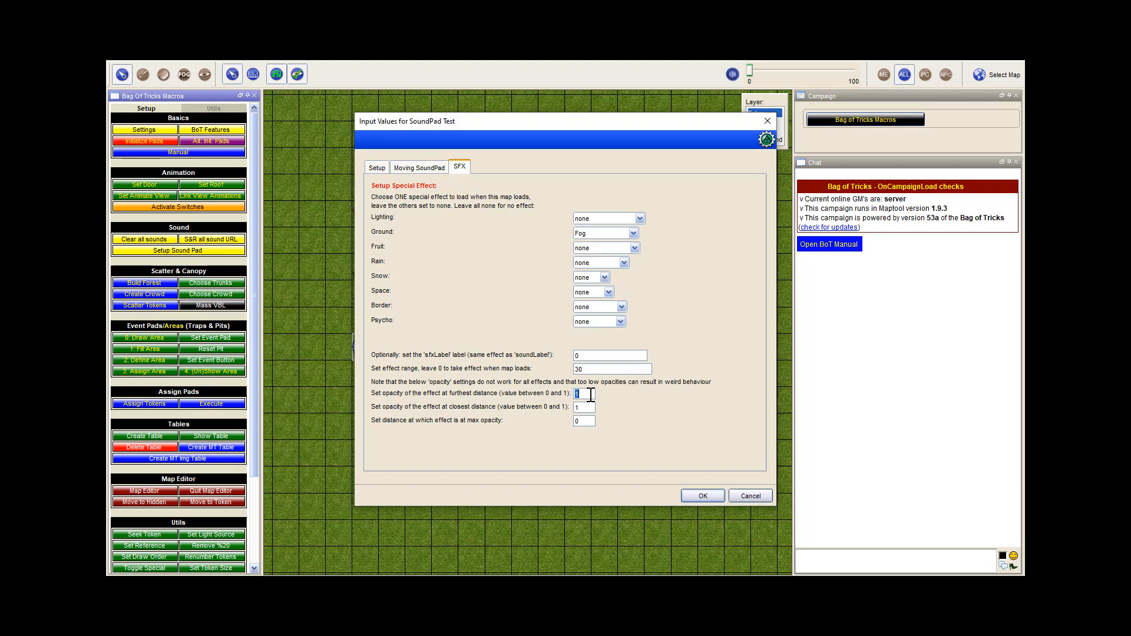
text(0.13)
double_click(588, 408)
double_click(586, 420)
text(2)
click(702, 496)
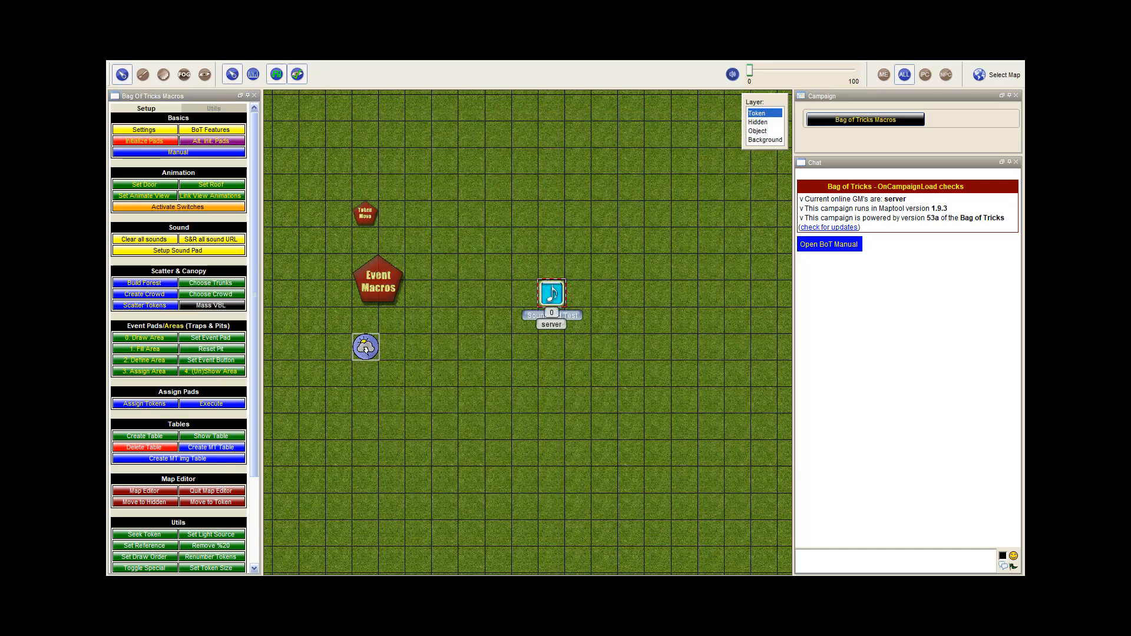
Move the SoundPad Test token five cells up the map, then initialize the pads and locate Test from the initialization result
drag(556, 284, 556, 152)
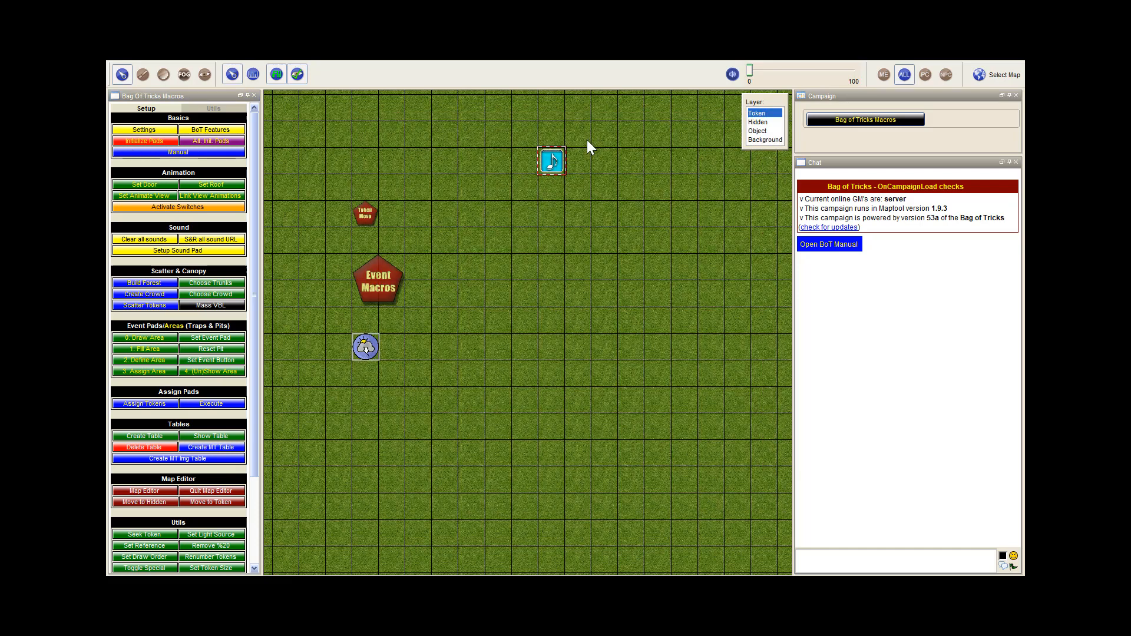
click(143, 143)
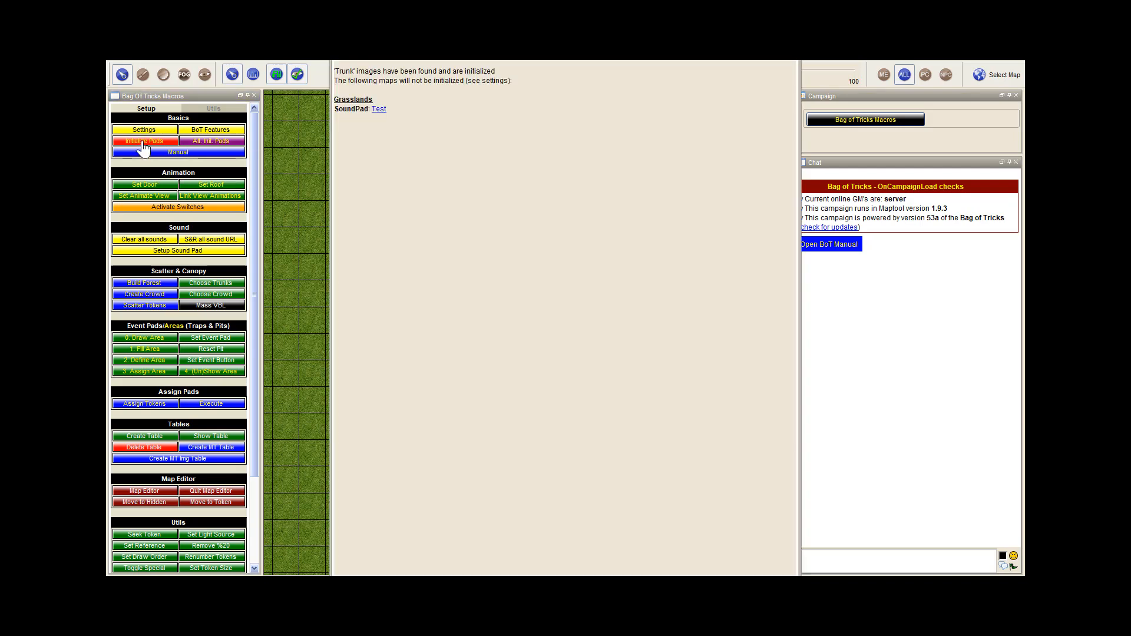
click(379, 110)
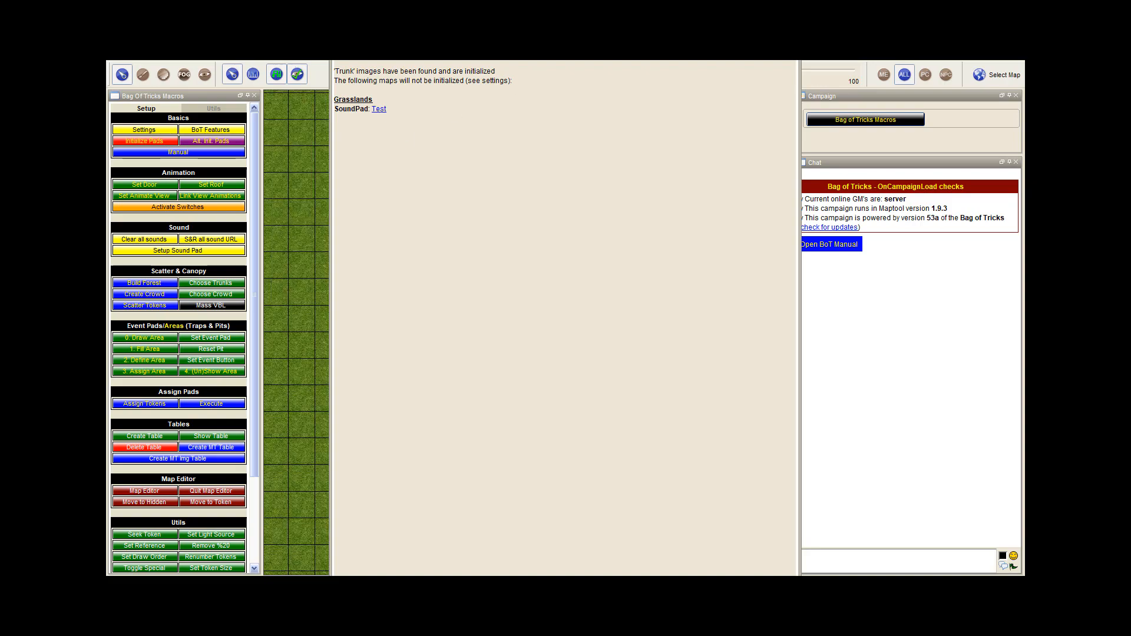
drag(636, 55, 853, 81)
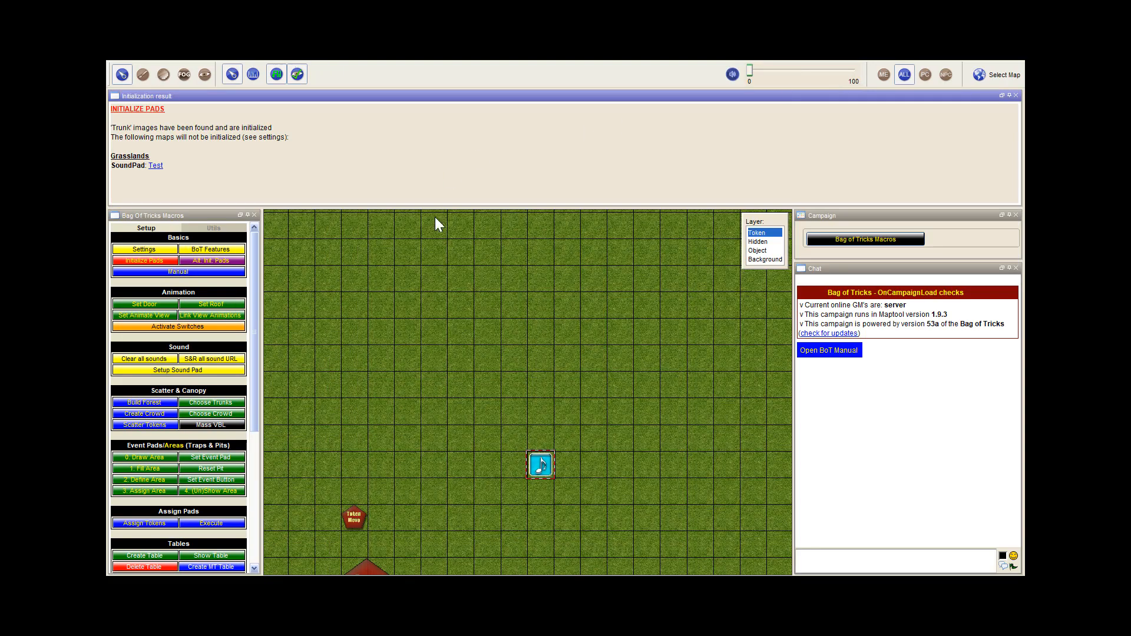
click(1016, 95)
Place Hero.png from the TUTORIAL tokens folder on the map as a token and raise the sound volume to 100
scroll(444, 239, down, 3)
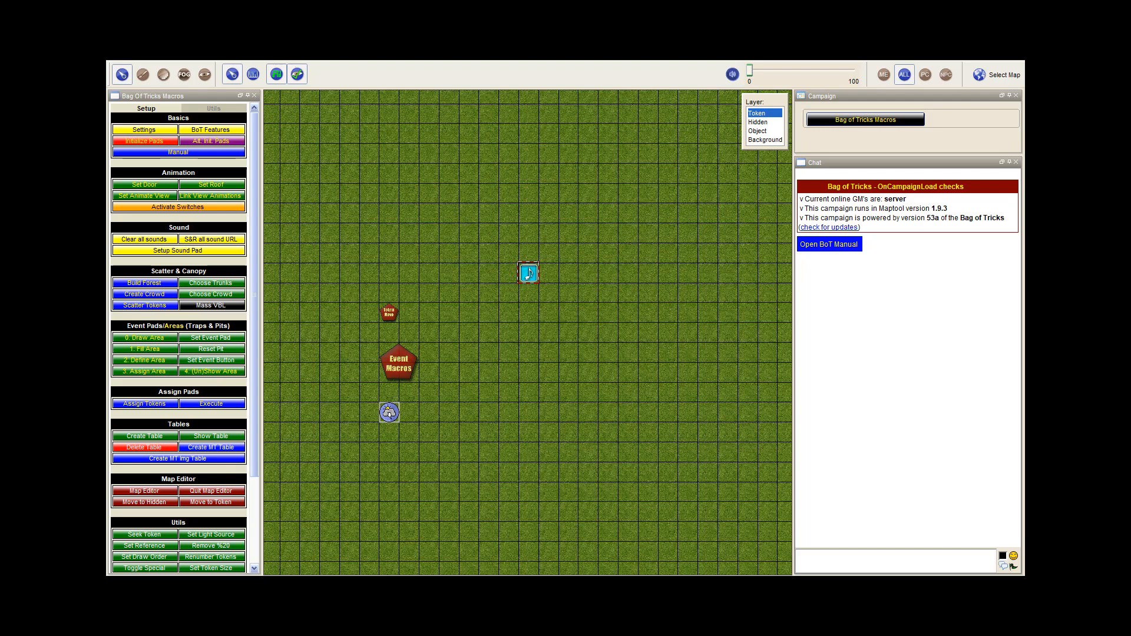
key(alt+Tab)
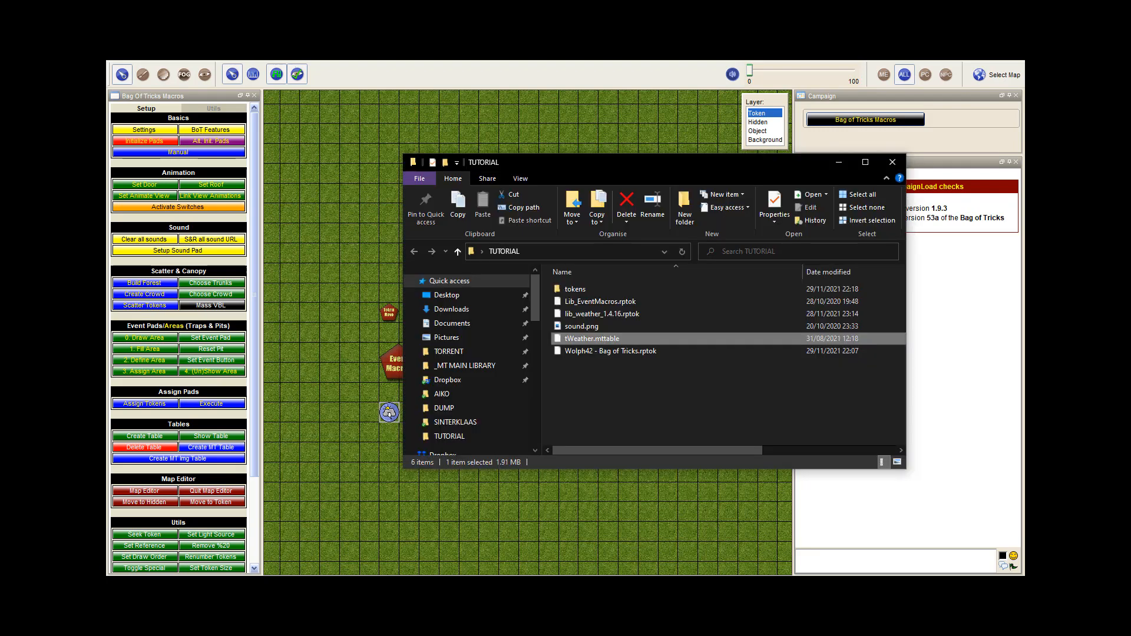
double_click(581, 287)
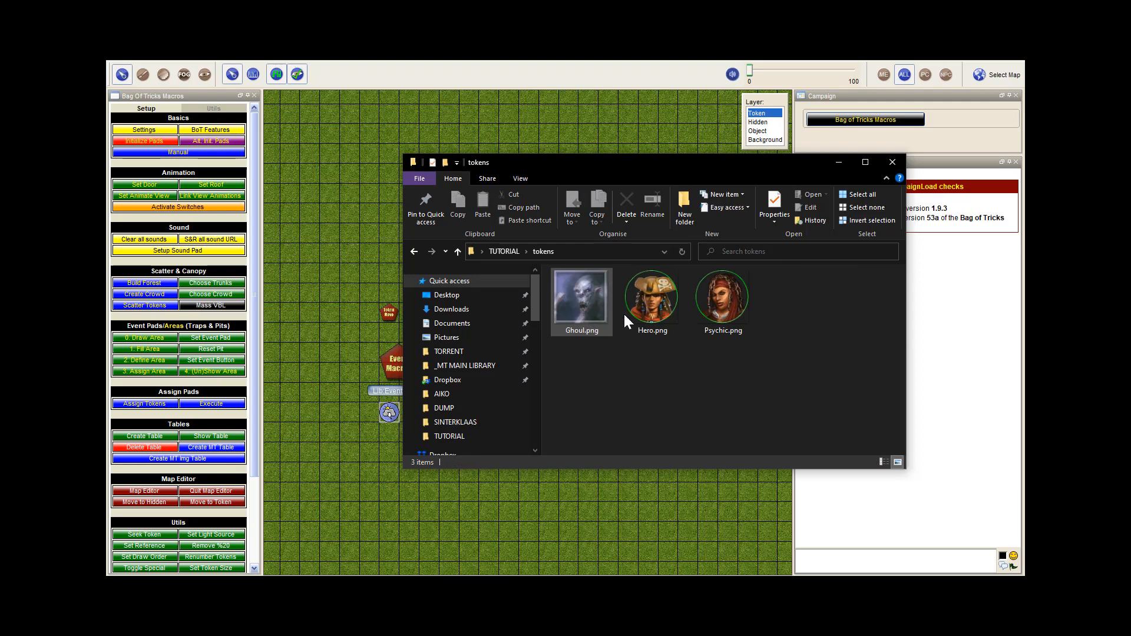
drag(652, 302, 489, 213)
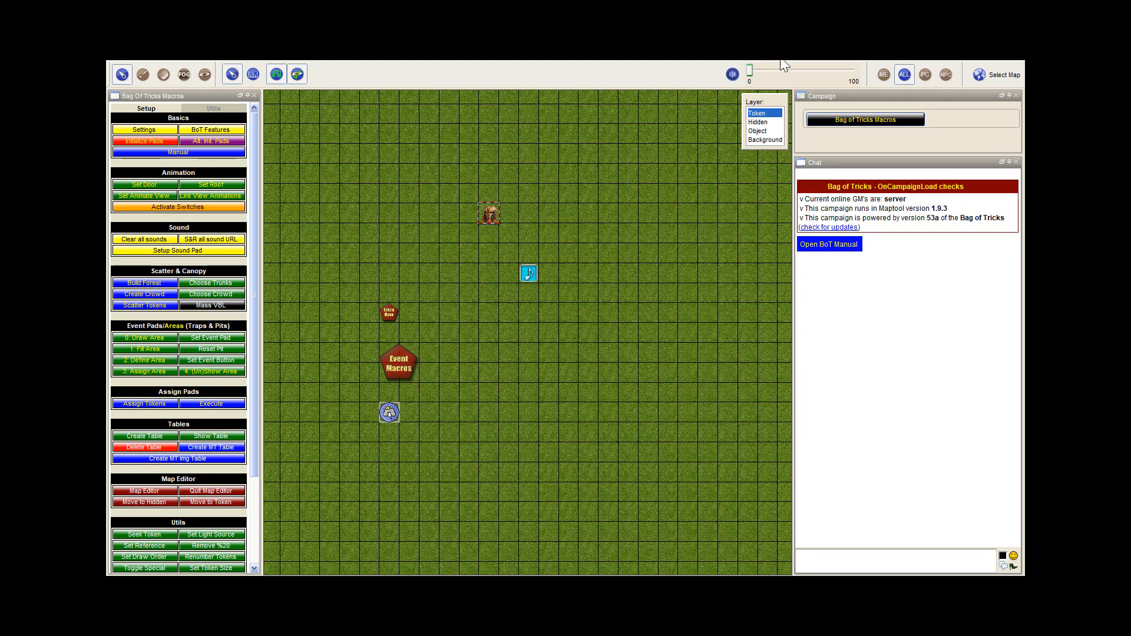
drag(749, 72, 857, 74)
Move the Hero token far to the west of the SoundPad Test token
drag(484, 216, 306, 286)
scroll(602, 358, down, 2)
drag(383, 265, 559, 273)
drag(527, 309, 374, 308)
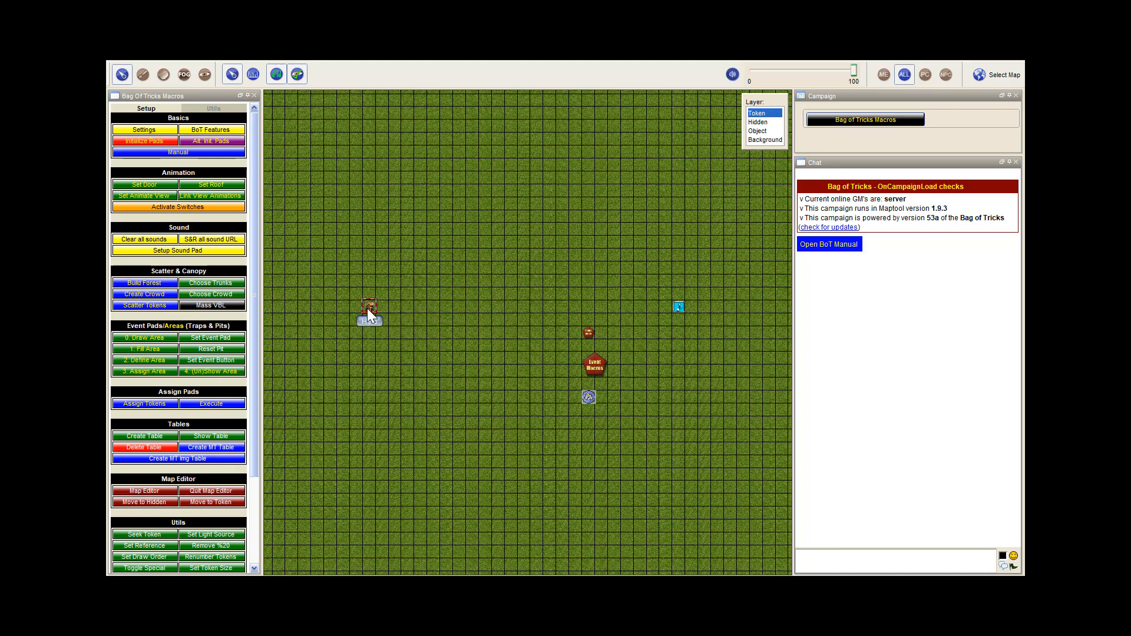
Make the Hero token a PC owned by server and give it Normal sight
double_click(367, 307)
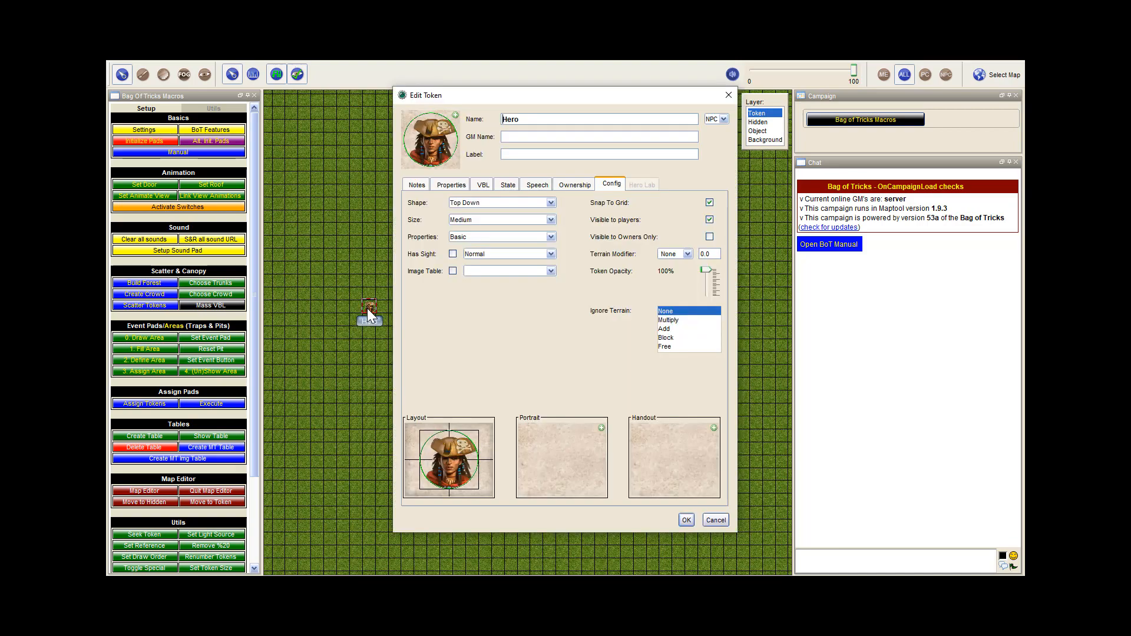
click(715, 123)
click(713, 128)
click(574, 185)
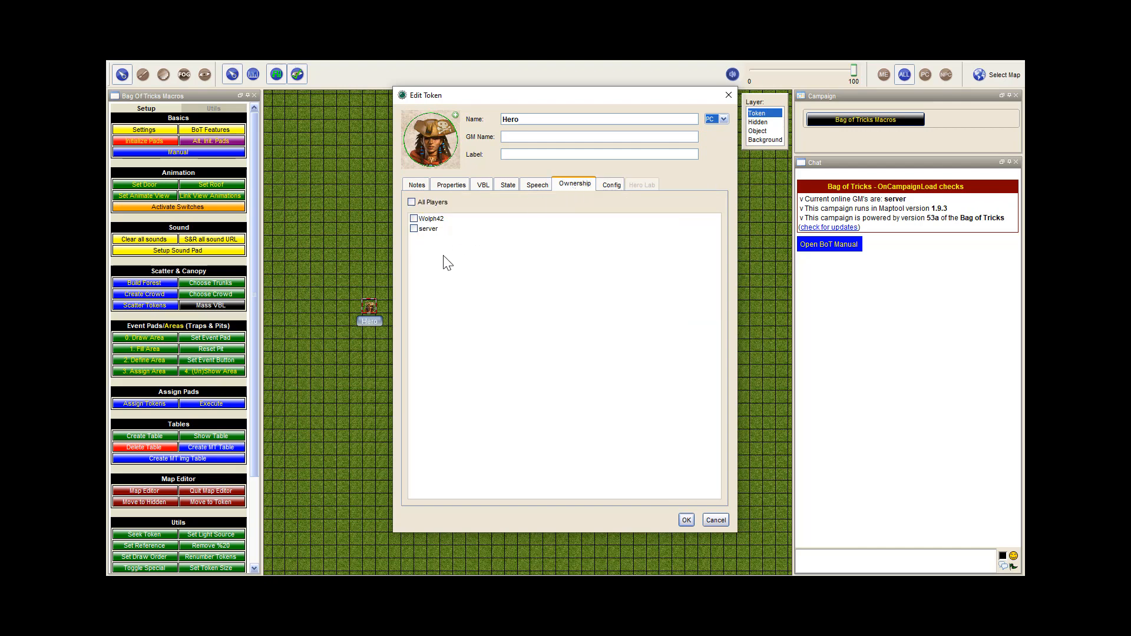
click(414, 230)
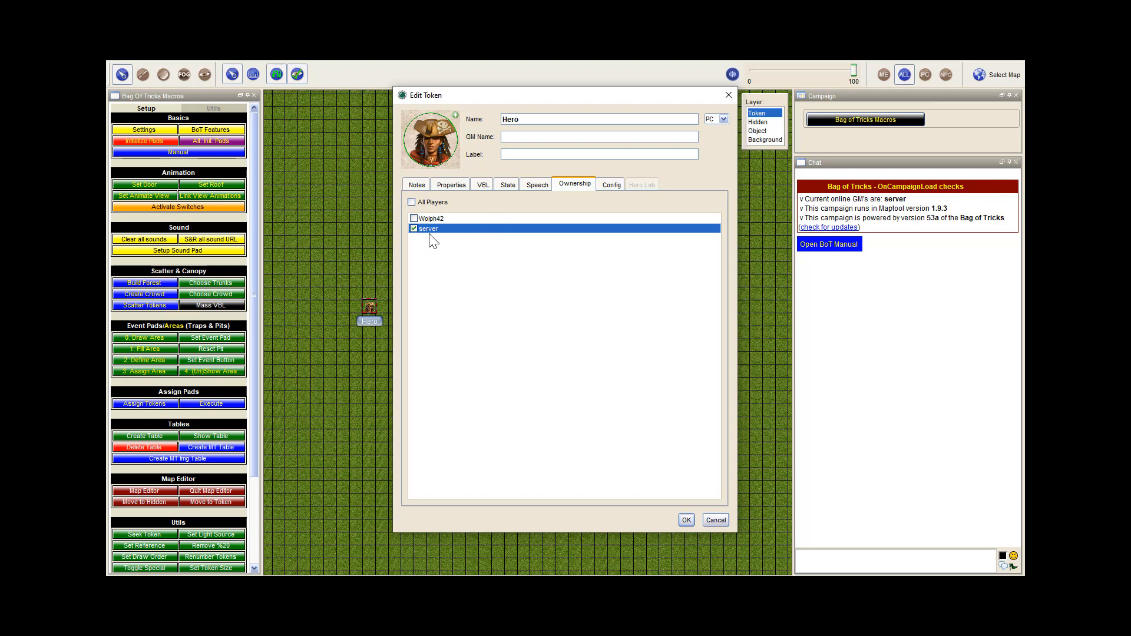
click(612, 185)
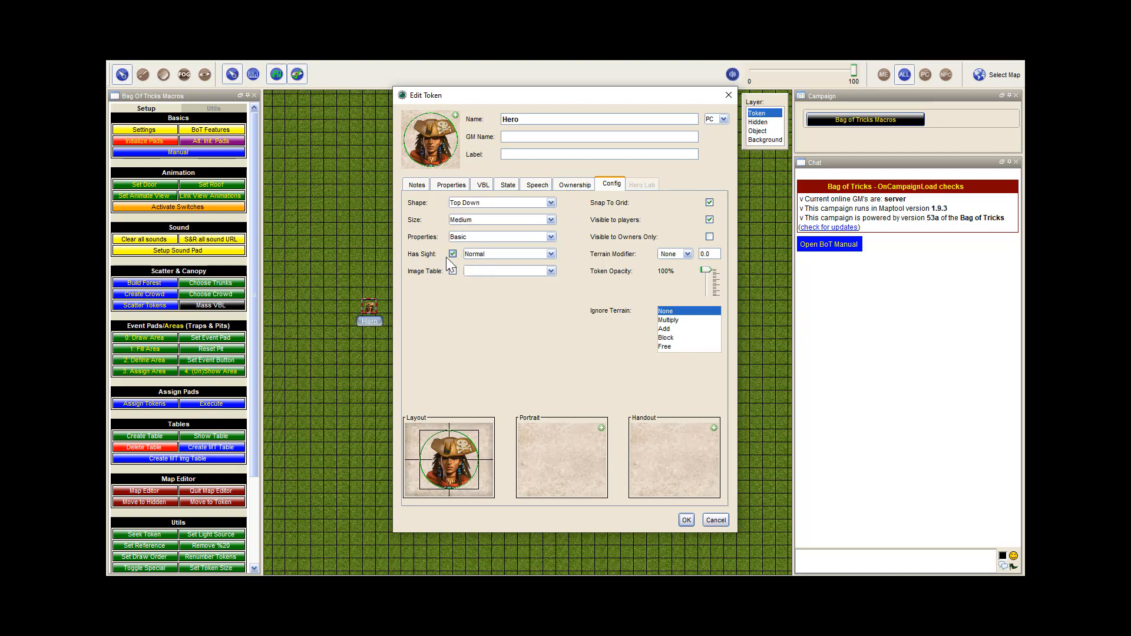
click(685, 521)
Check the distance per cell in the Grasslands map's properties
click(158, 62)
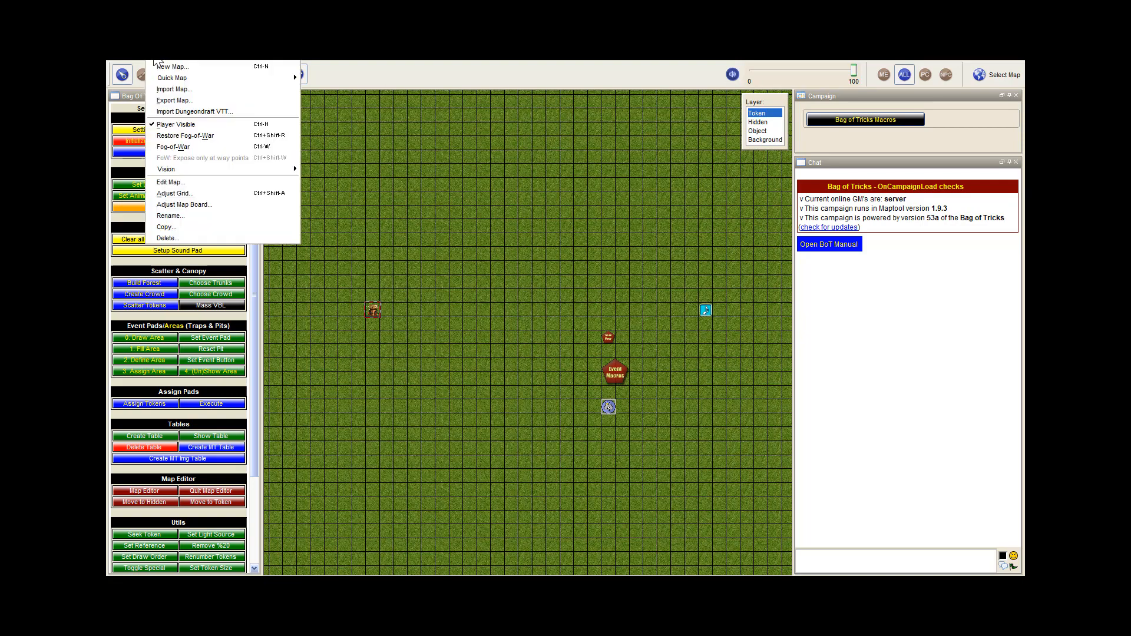
click(171, 182)
drag(467, 299, 398, 304)
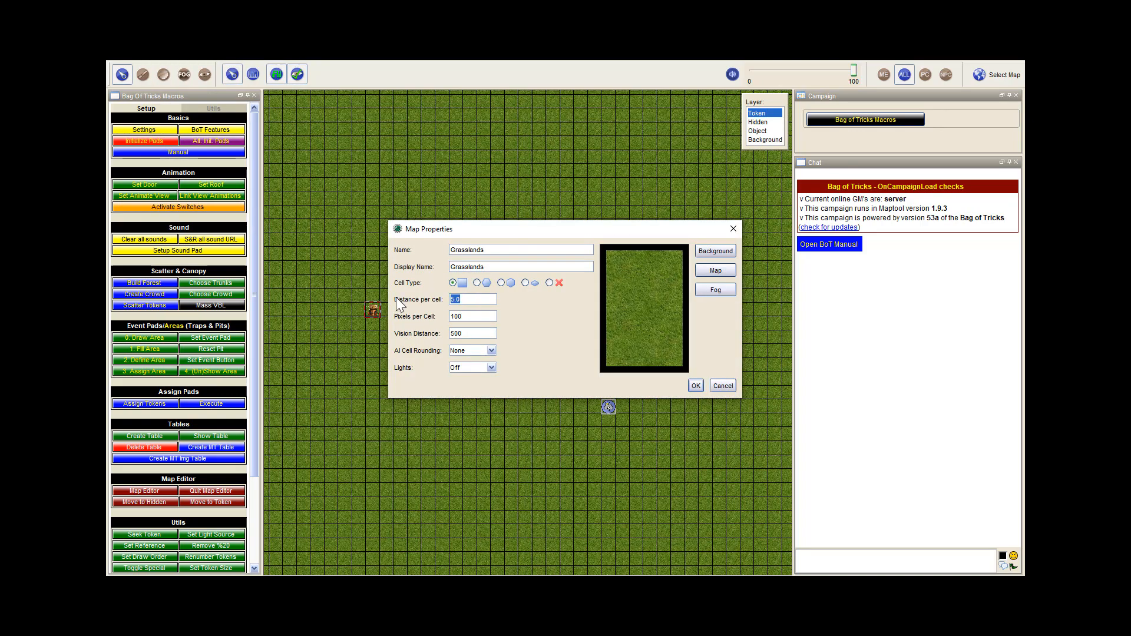
click(695, 385)
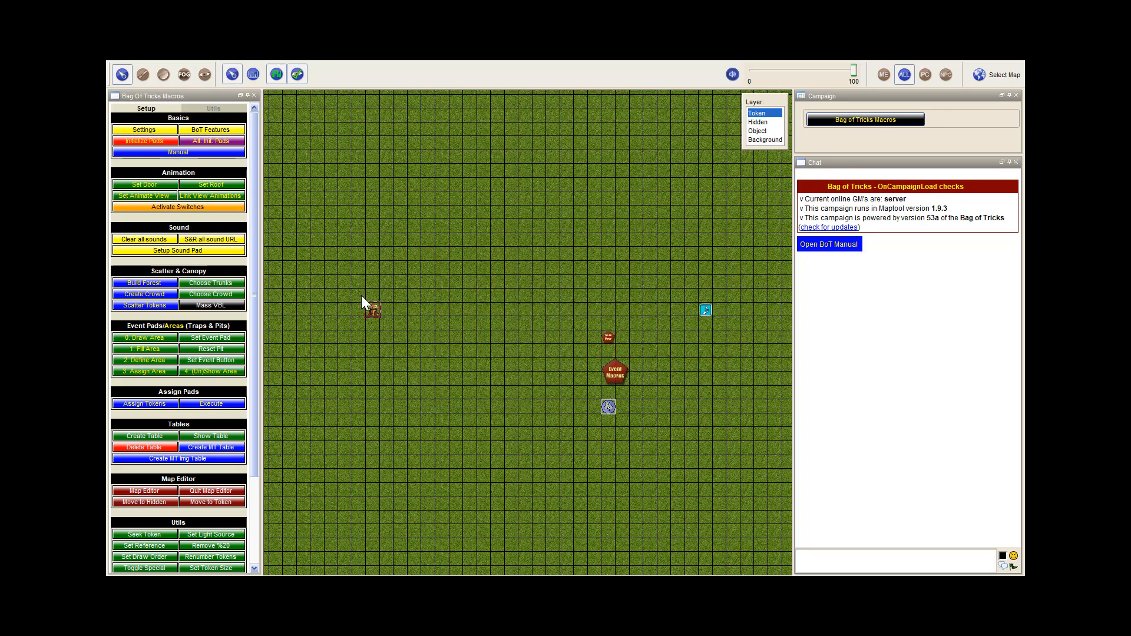
Test the sound and fog by moving the Hero token farther west, then in stages towards the SoundPad Test token and back away
drag(371, 308, 308, 308)
scroll(377, 311, down, 10)
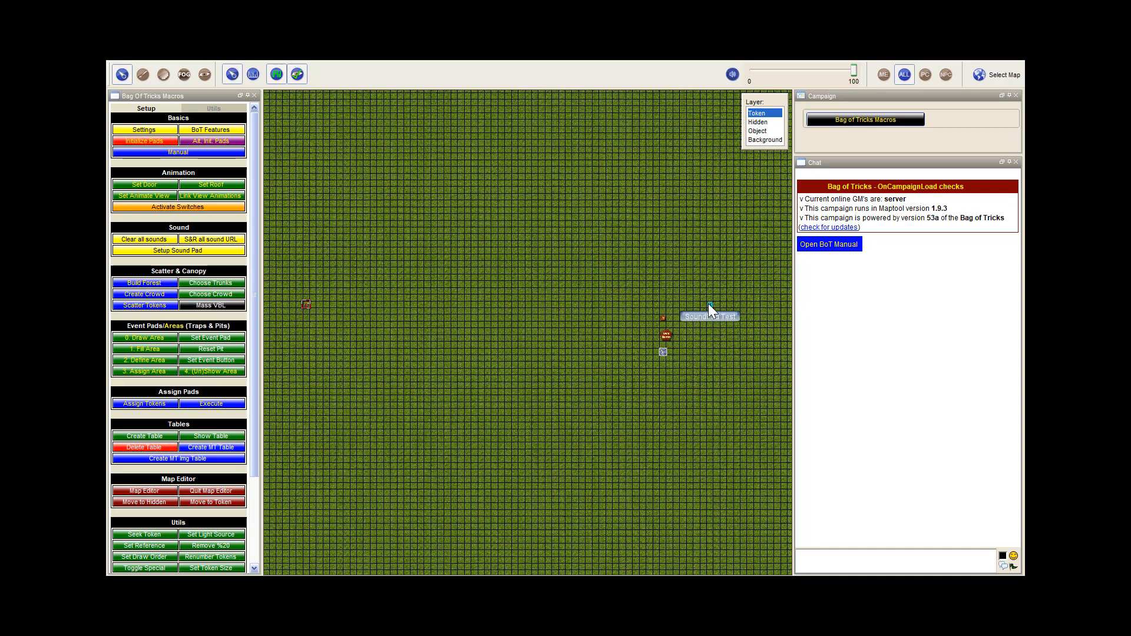
drag(306, 305, 528, 306)
drag(528, 303, 611, 303)
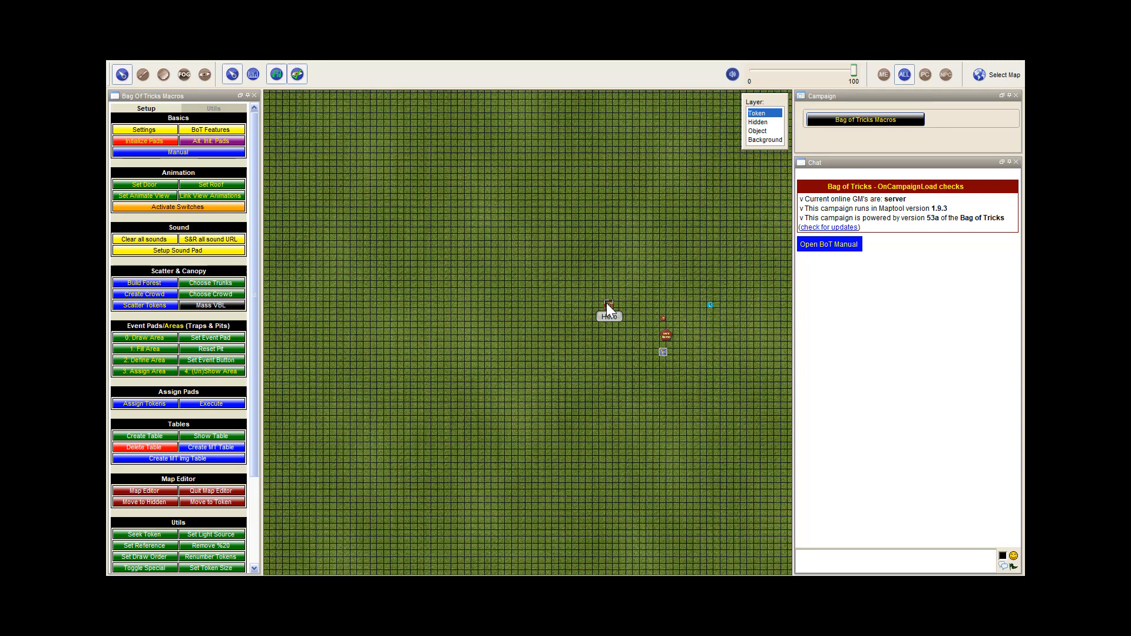
drag(629, 302, 678, 308)
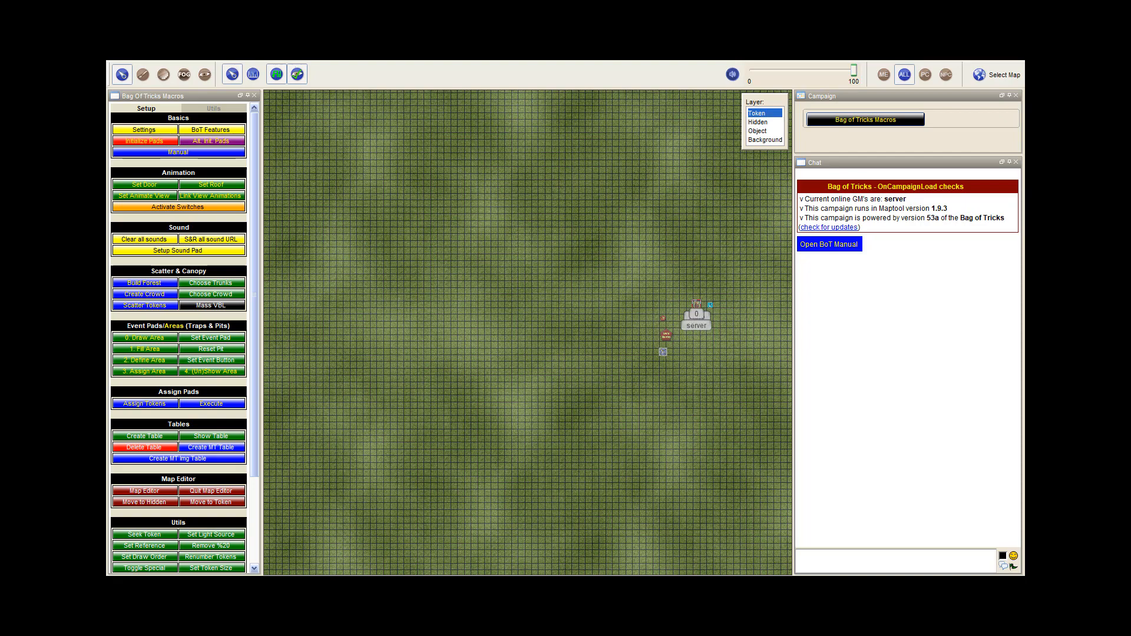
drag(703, 305, 628, 303)
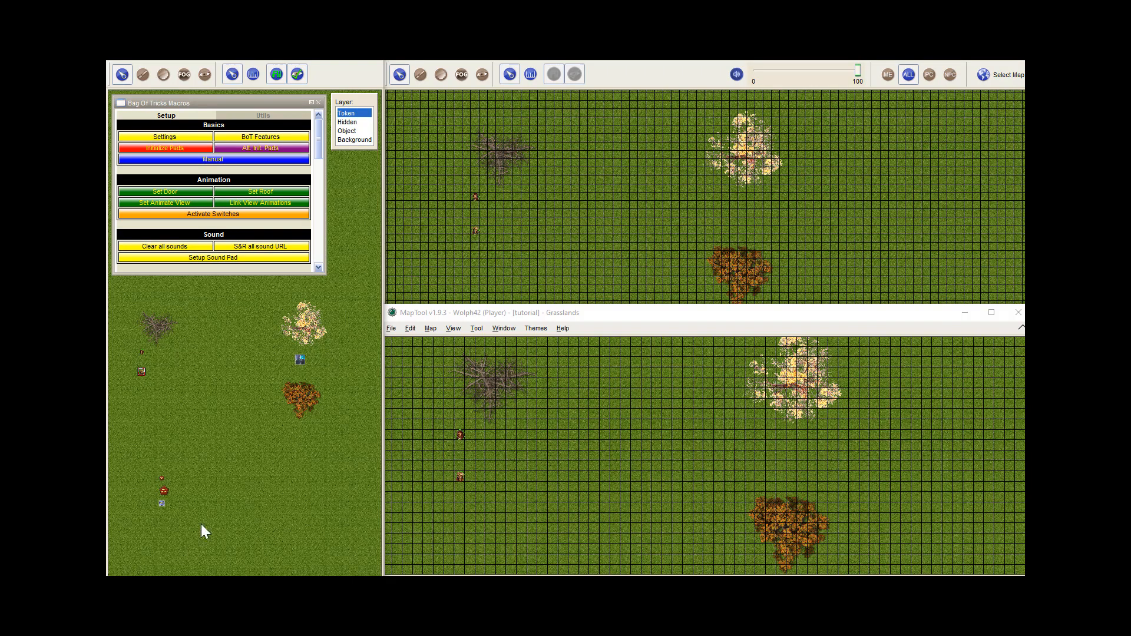
Check in the Ownership settings of the two player tokens beside the bare tree which player owns each
click(207, 452)
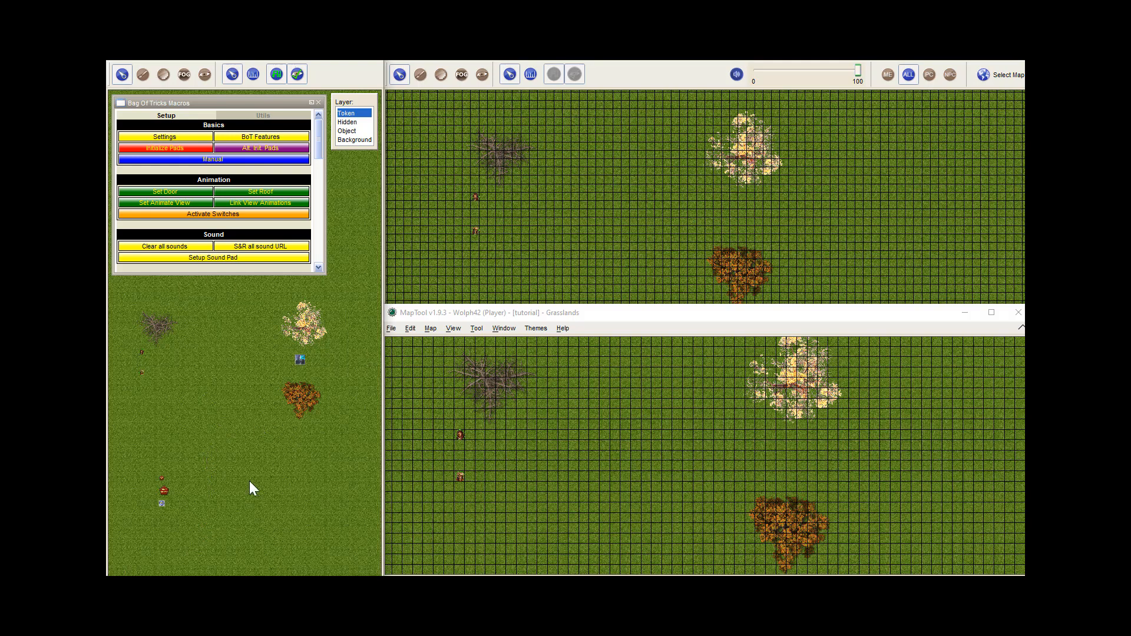
key(space)
click(476, 196)
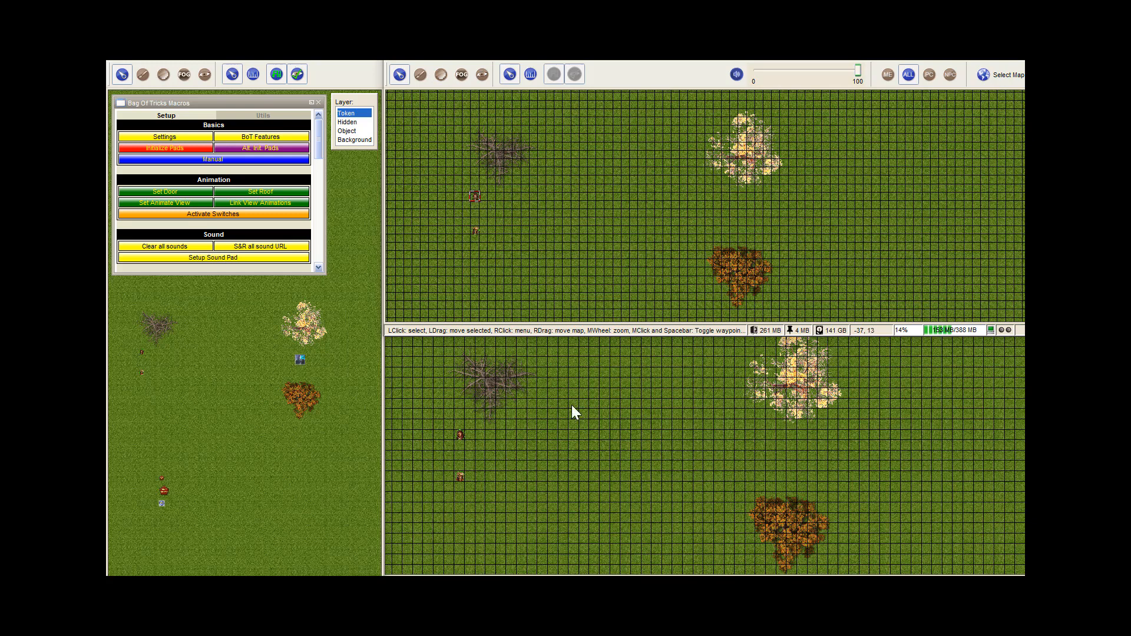
click(576, 460)
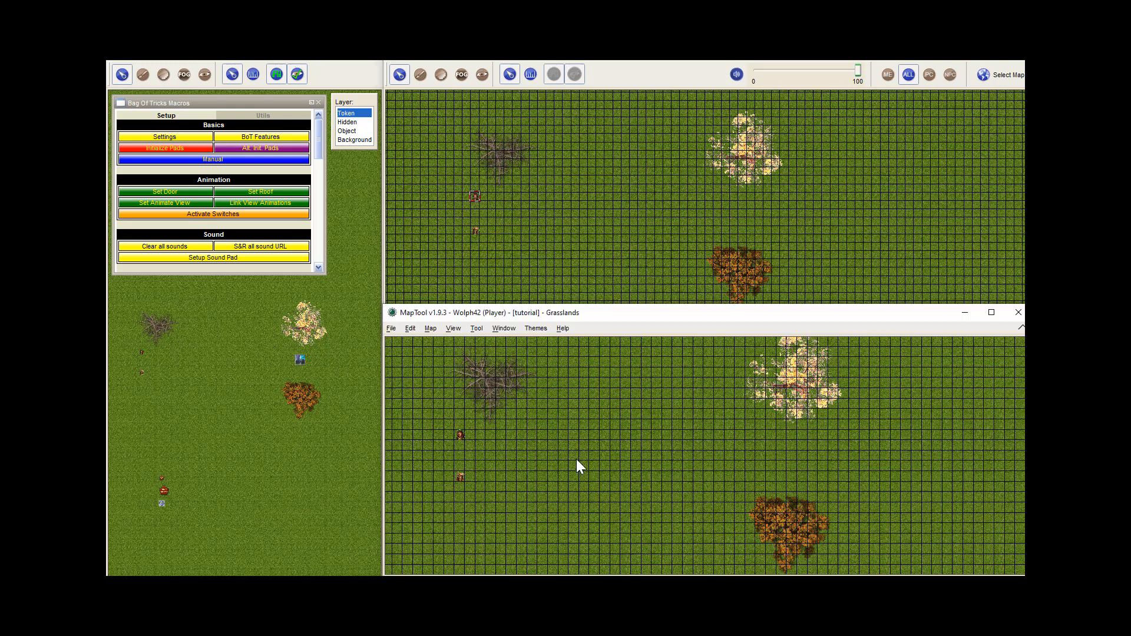
double_click(460, 479)
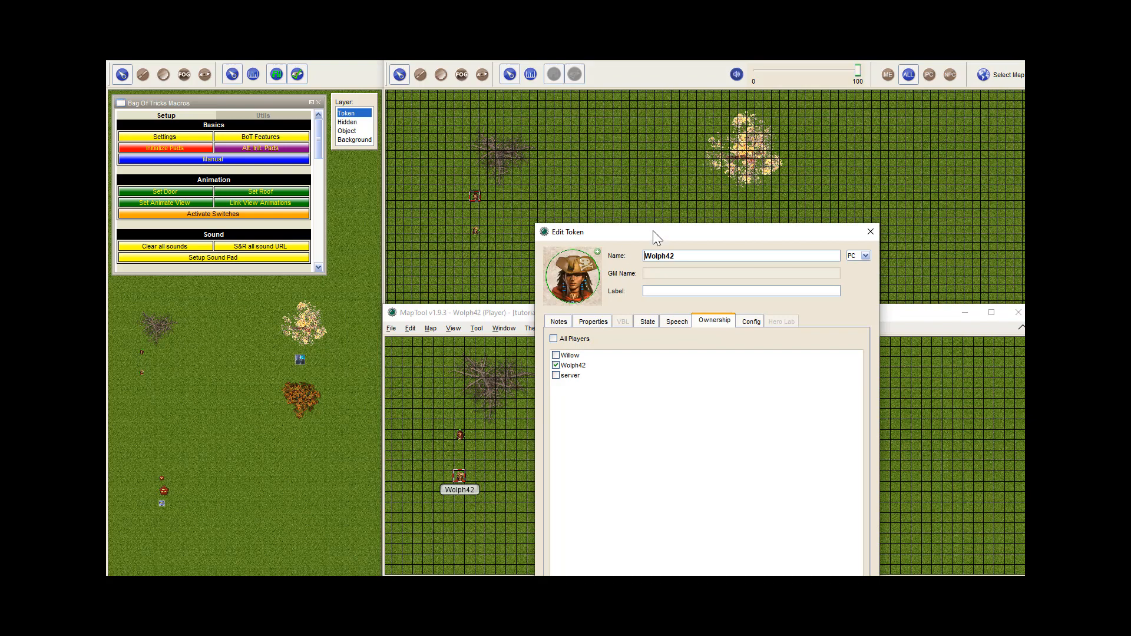
drag(657, 231, 628, 174)
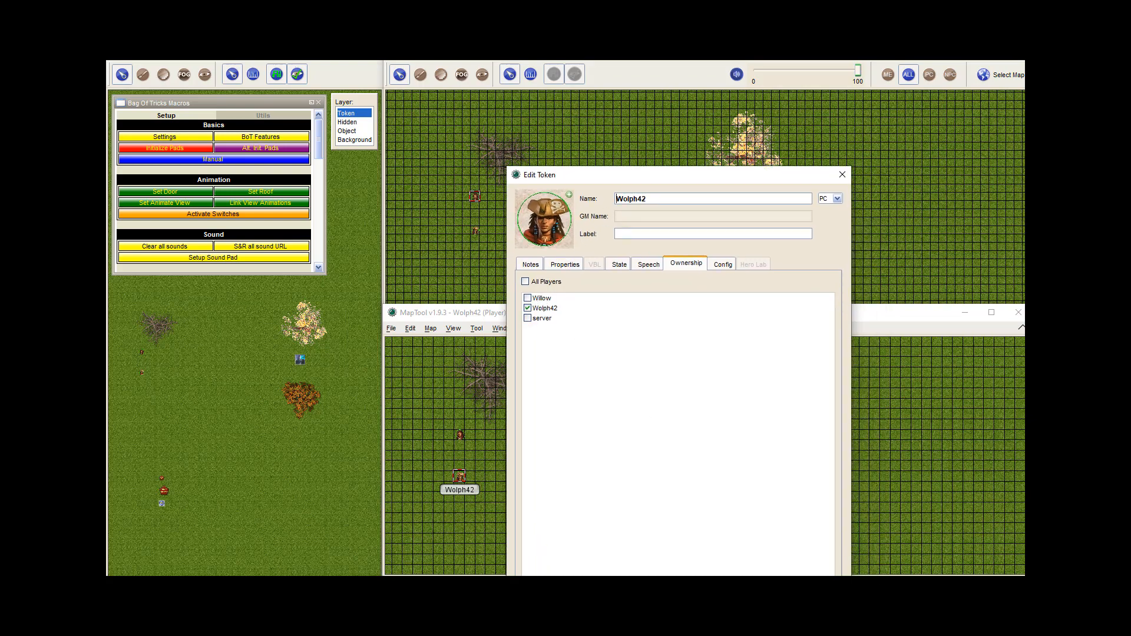
key(Escape)
double_click(475, 195)
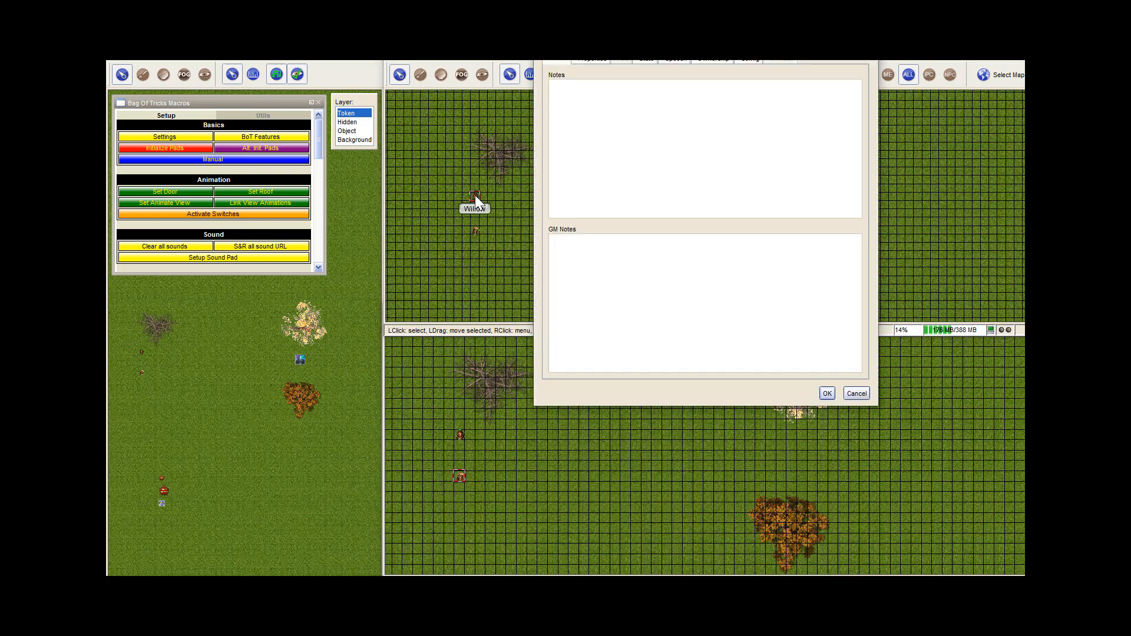
click(714, 60)
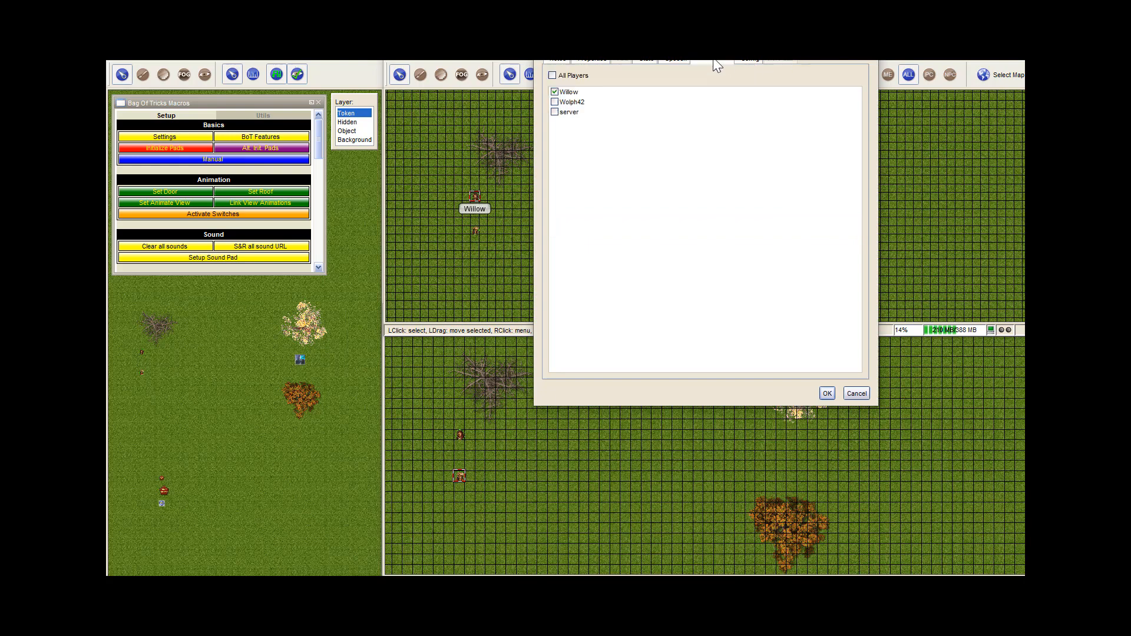
click(555, 92)
click(827, 393)
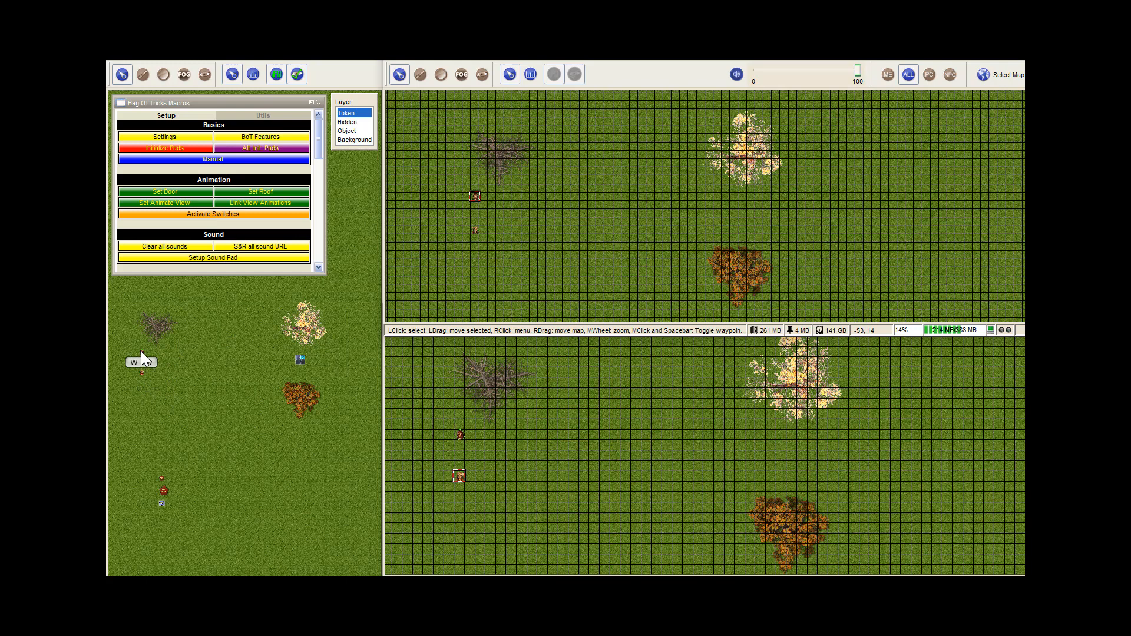
Test the sound pad by moving the Willow token close to it, trying both player clients' volume controls, and moving Willow back west
drag(141, 352, 252, 361)
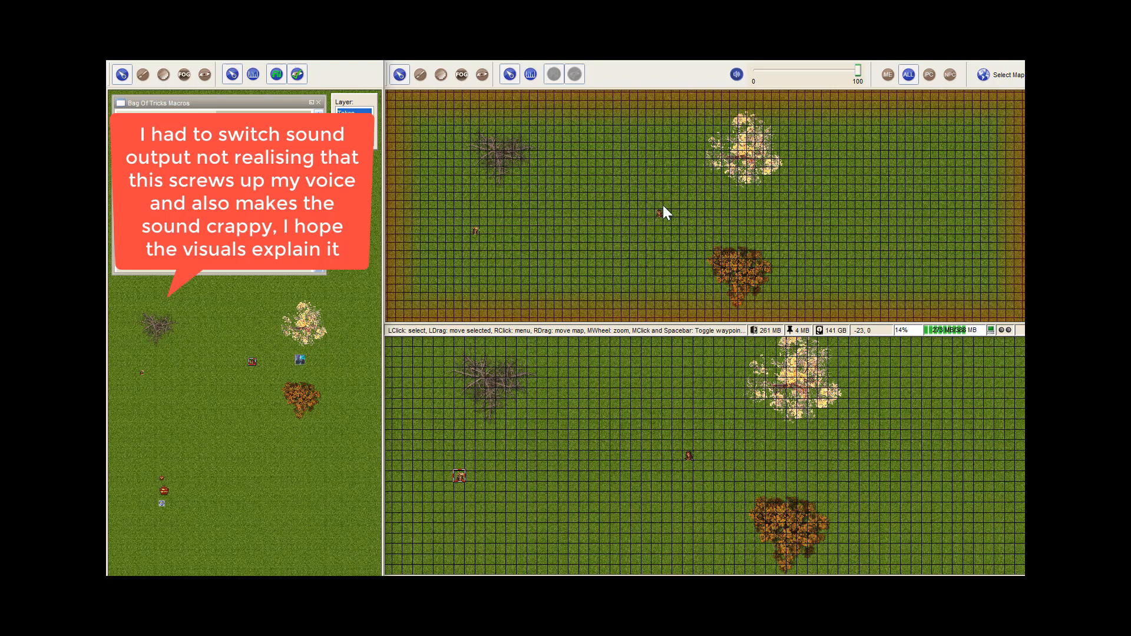
click(688, 456)
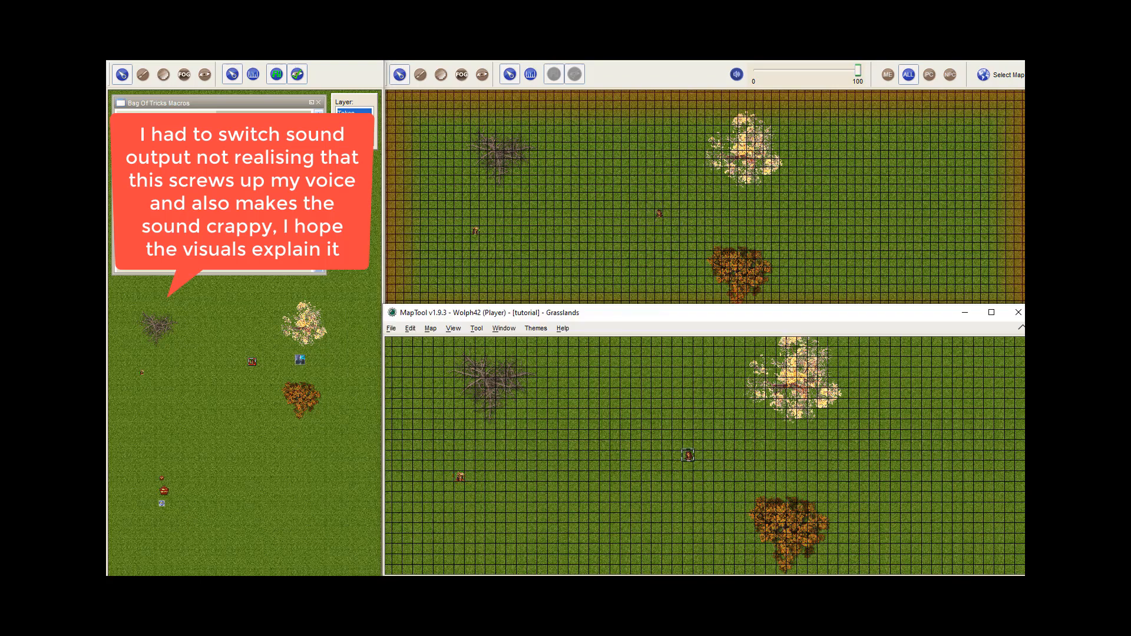
click(1022, 328)
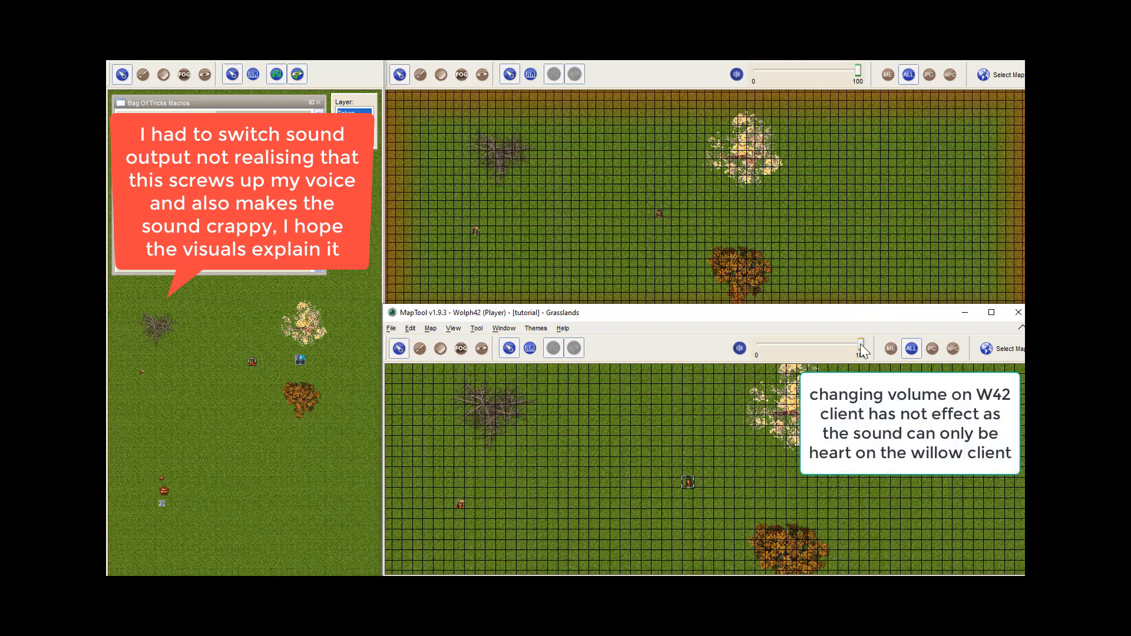
drag(860, 345, 706, 347)
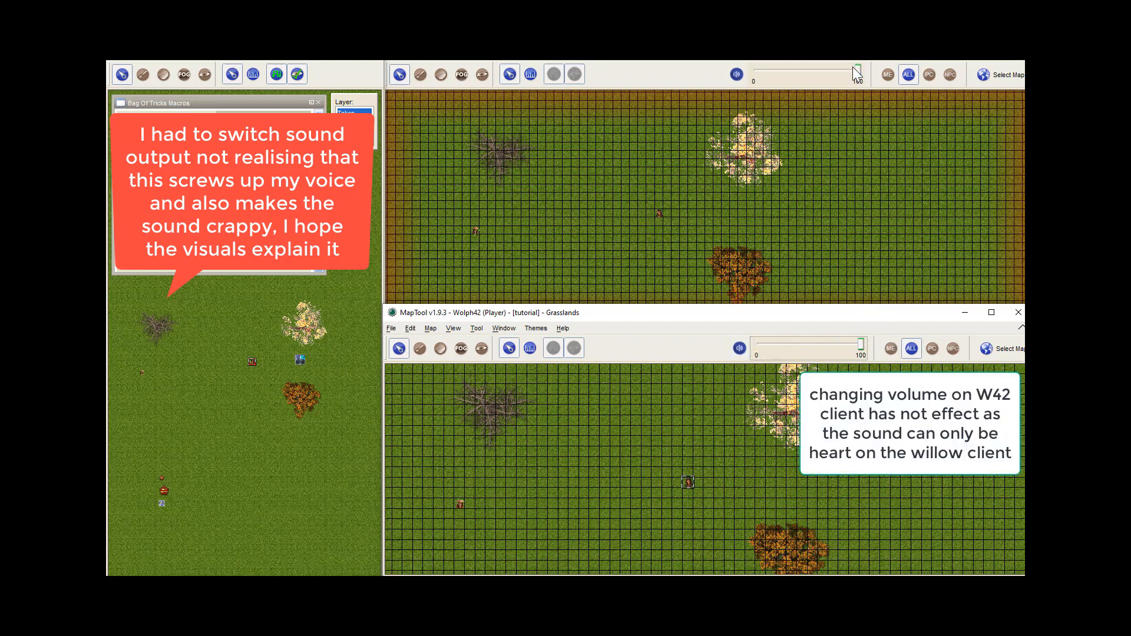
drag(857, 71, 908, 74)
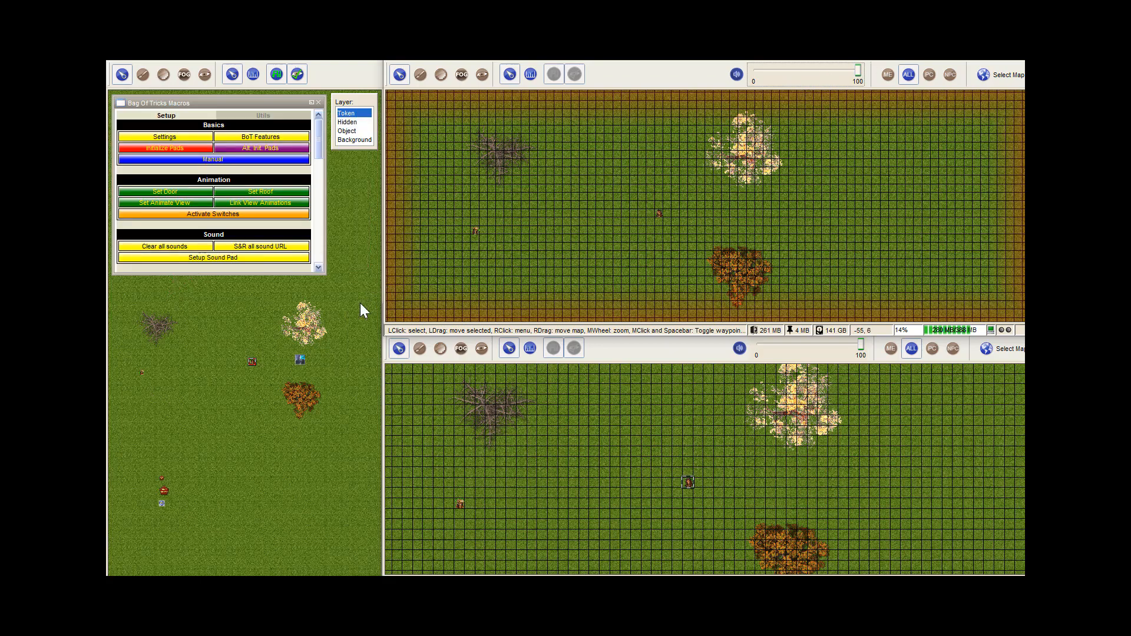
drag(252, 361, 142, 371)
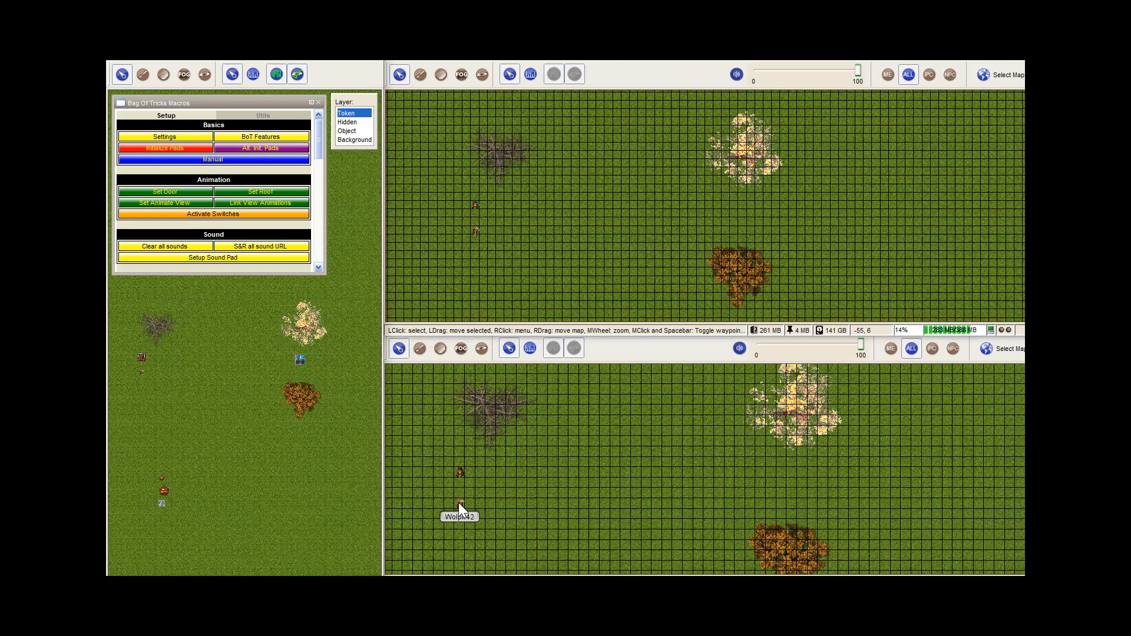
mouse_move(459, 503)
mouse_down()
mouse_move(751, 481)
mouse_move(459, 504)
mouse_move(719, 495)
mouse_move(459, 503)
mouse_up()
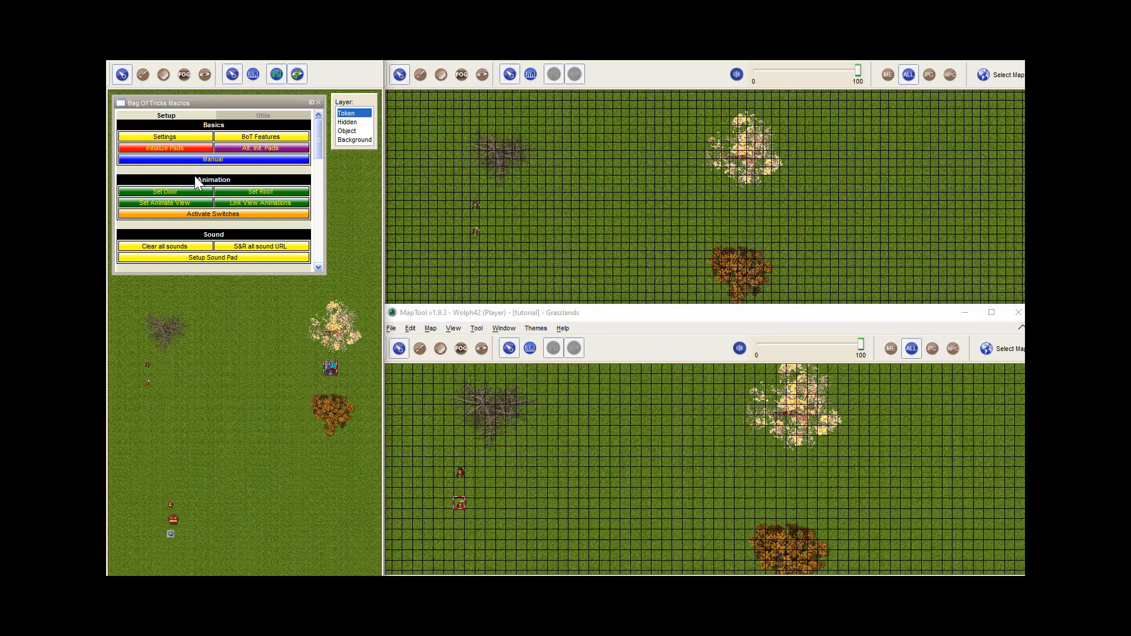
Group the selected Ghoul and SoundPad Test tokens for joint movement under the name test
click(262, 116)
scroll(186, 194, down, 3)
scroll(186, 194, down, 3)
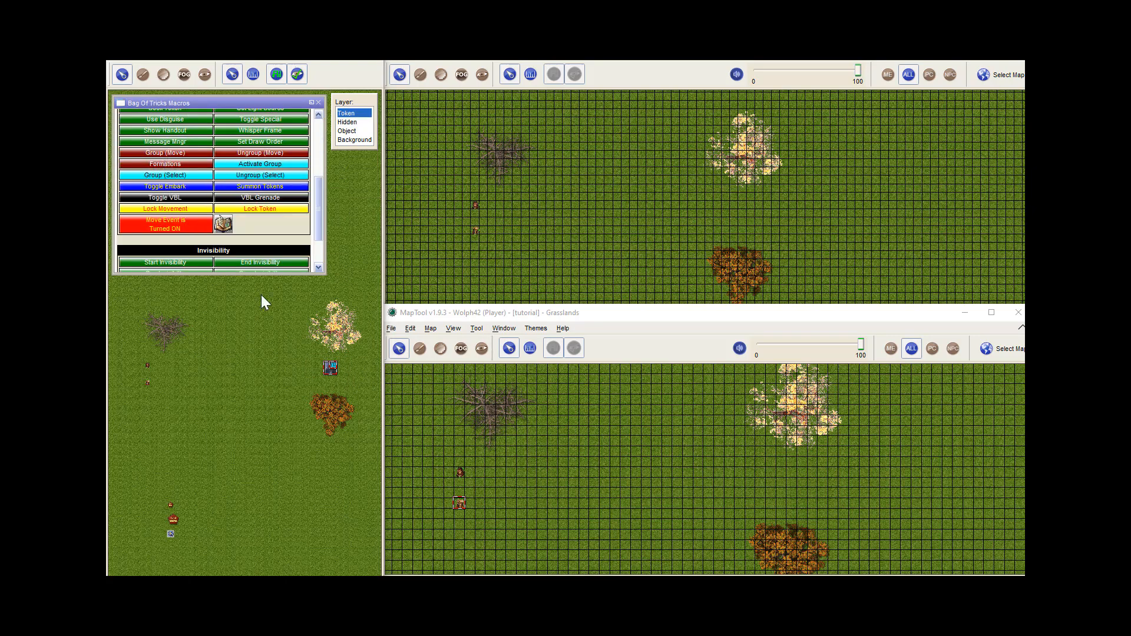
click(166, 155)
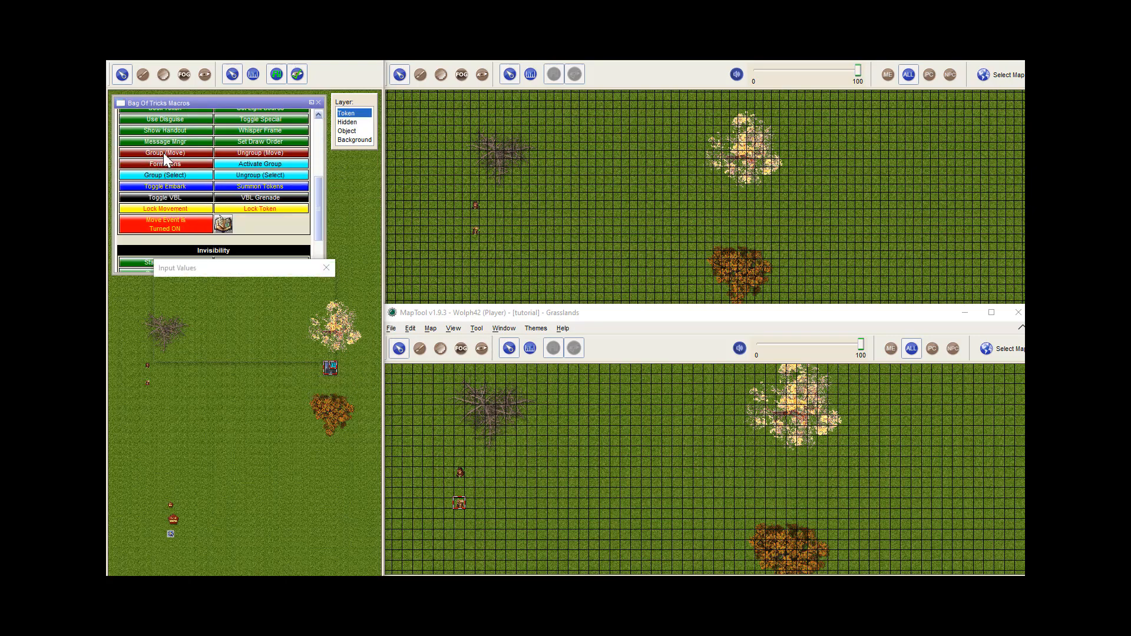
click(261, 312)
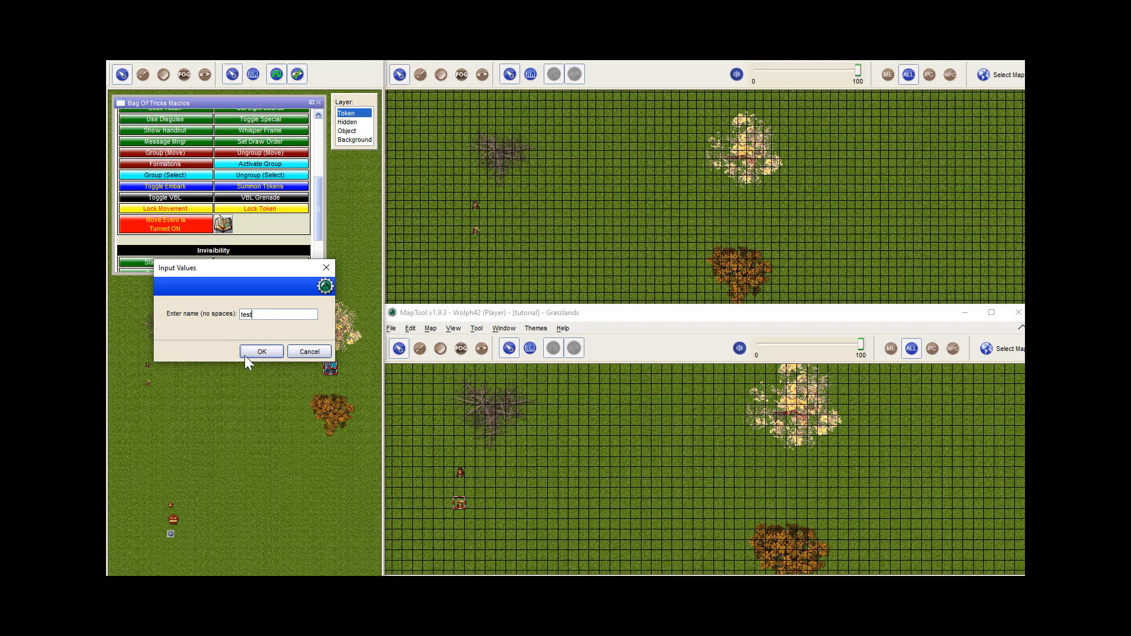
click(260, 352)
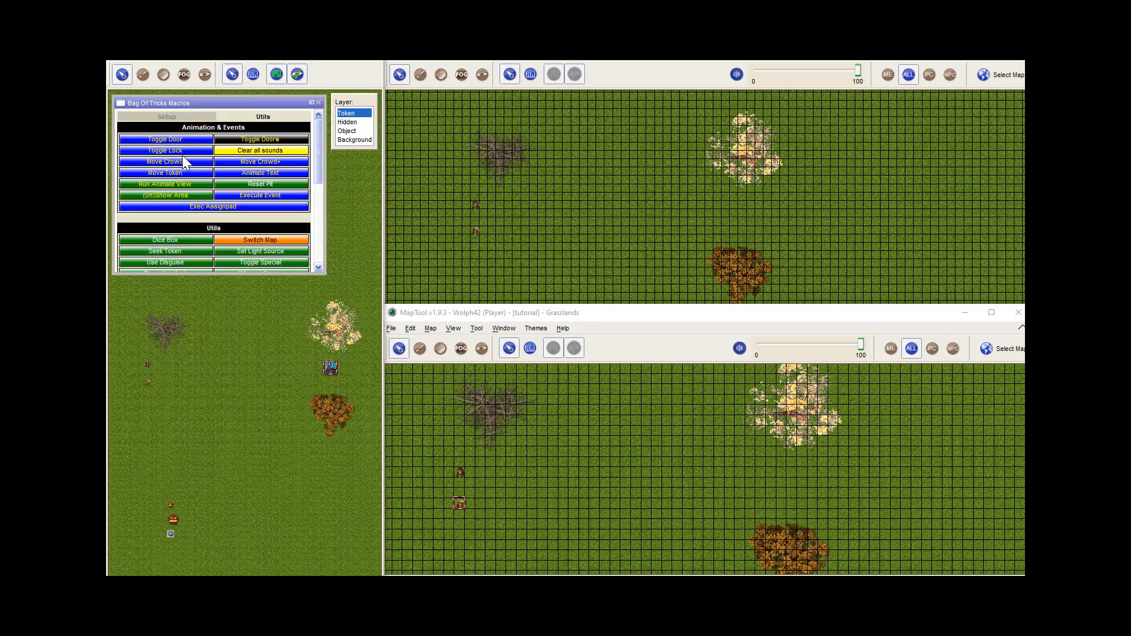
Test the moving sound source by bringing the grouped tokens west near the player tokens and returning them between the two trees
click(165, 119)
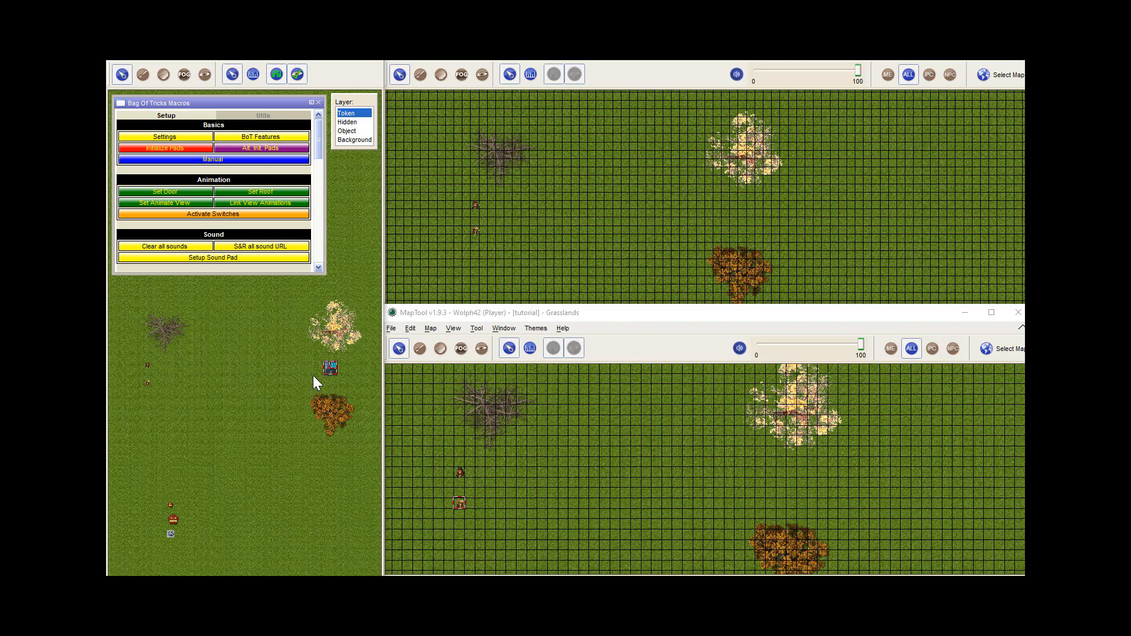
click(333, 366)
drag(334, 366, 204, 371)
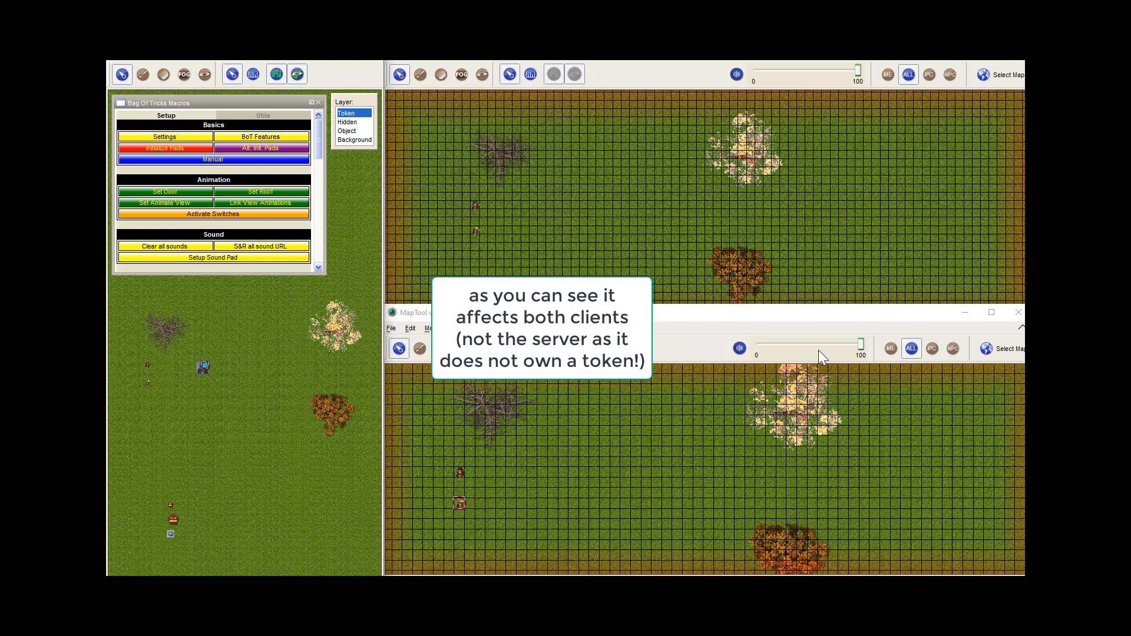
drag(204, 368, 329, 386)
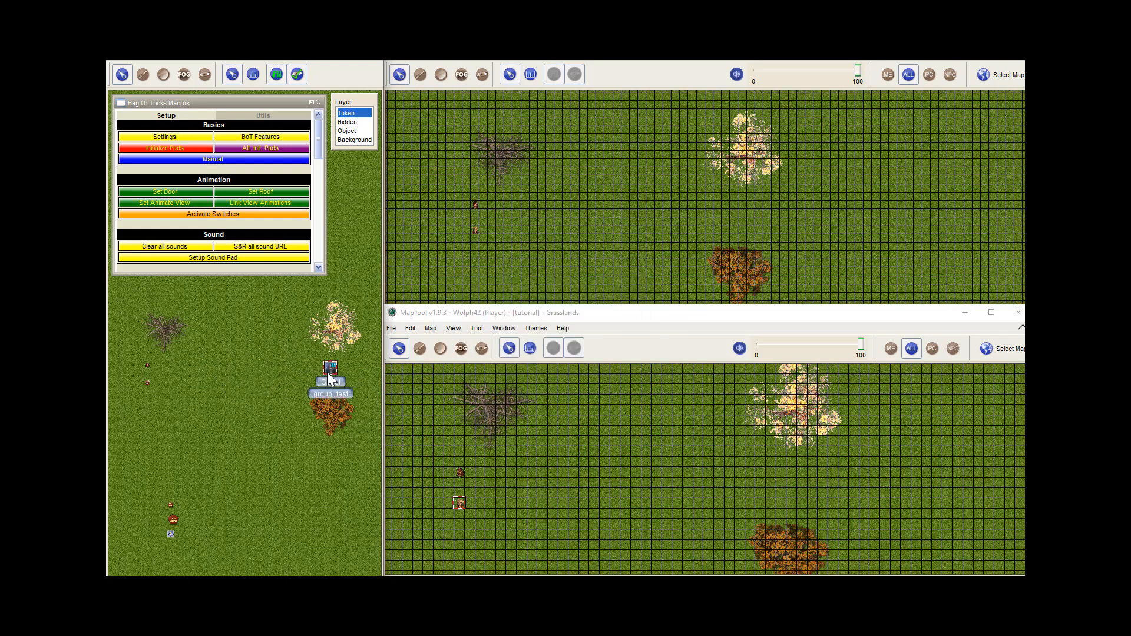
Make the Ghoul token visible to players in its configuration
double_click(327, 372)
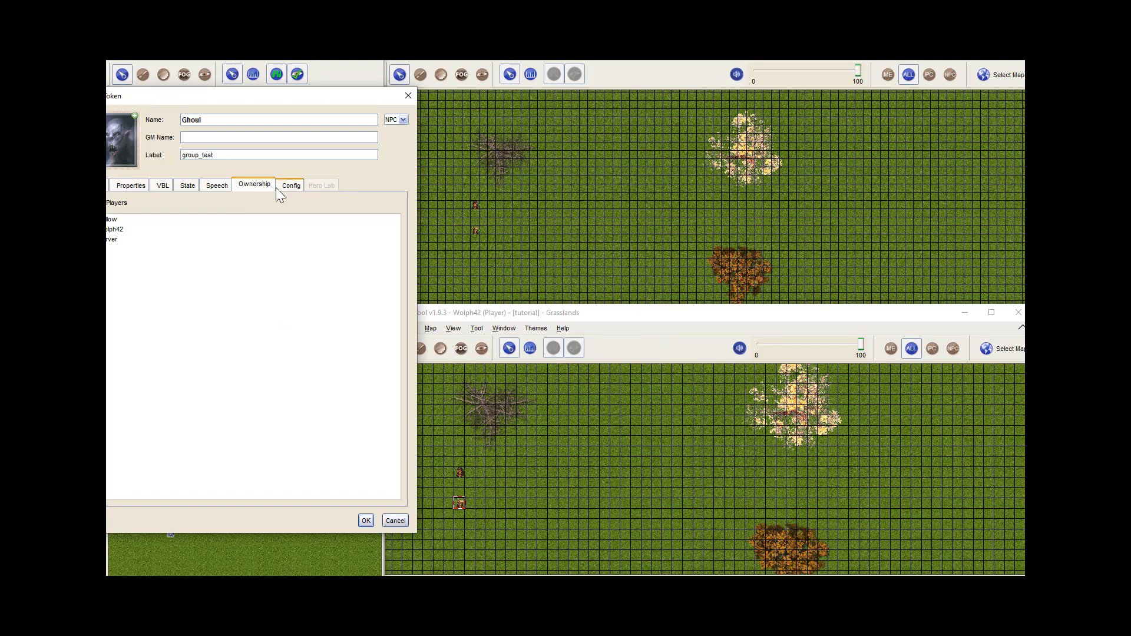
click(294, 185)
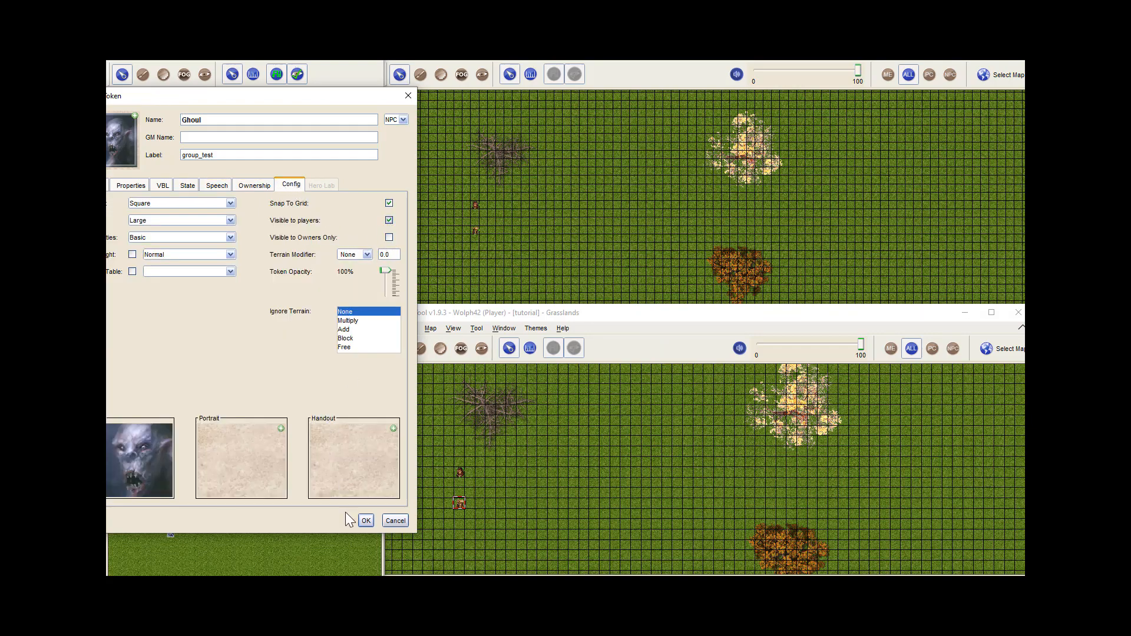
click(366, 522)
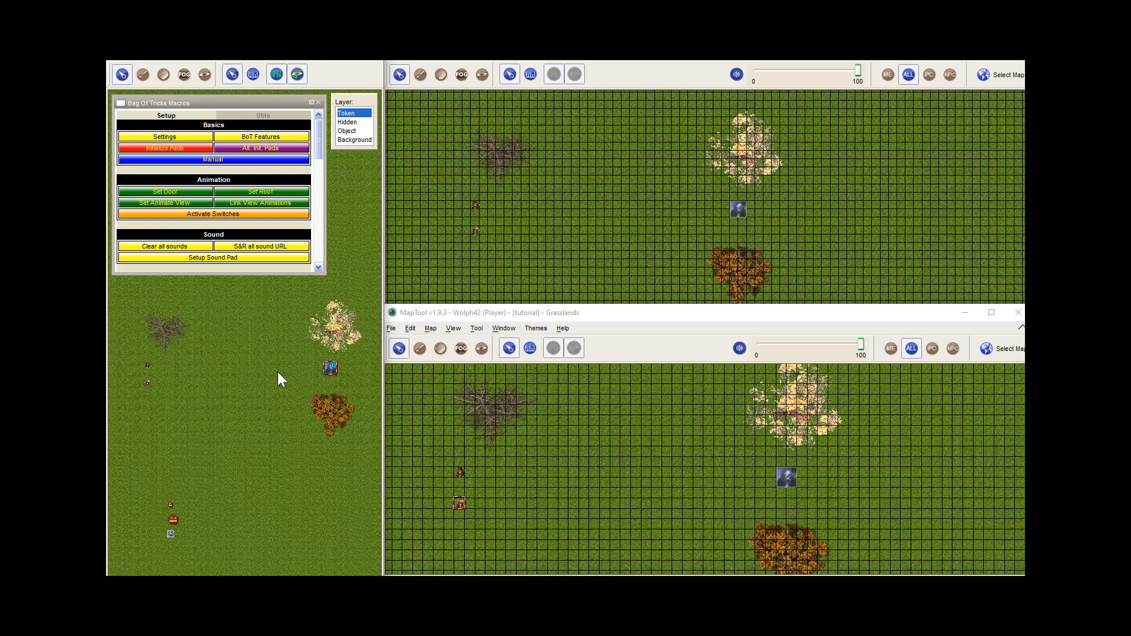
Shift the grouped Ghoul and SoundPad Test tokens one cell east and try a move of the Willow token towards them
drag(334, 363, 350, 380)
scroll(328, 362, up, 3)
scroll(202, 391, down, 8)
scroll(324, 392, down, 2)
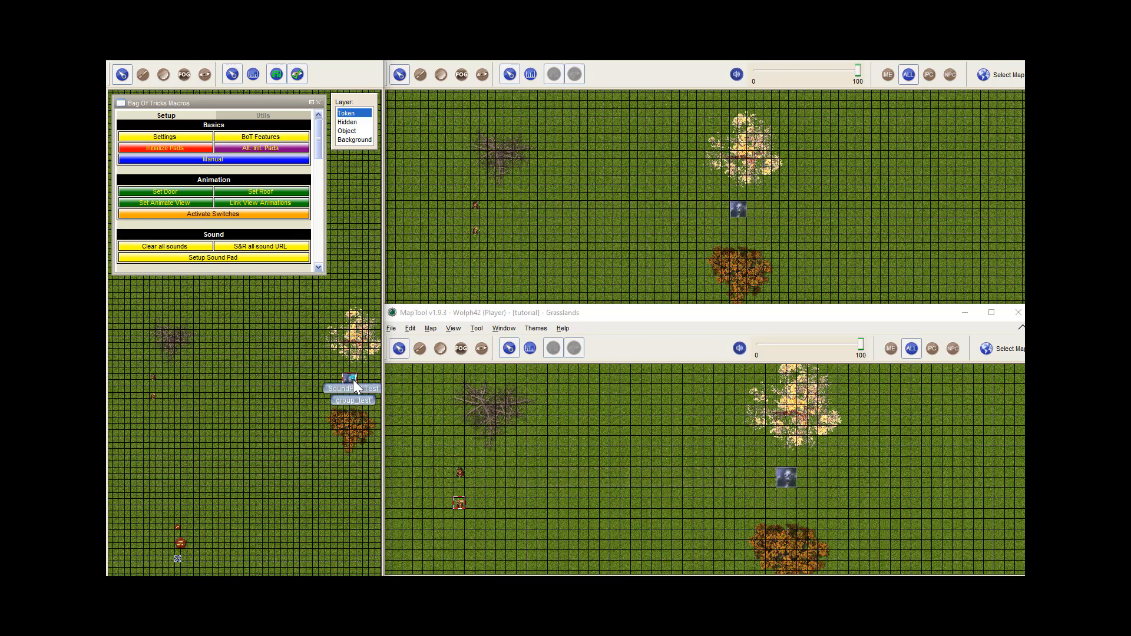
mouse_move(354, 377)
mouse_down()
mouse_move(270, 378)
mouse_move(361, 377)
mouse_up()
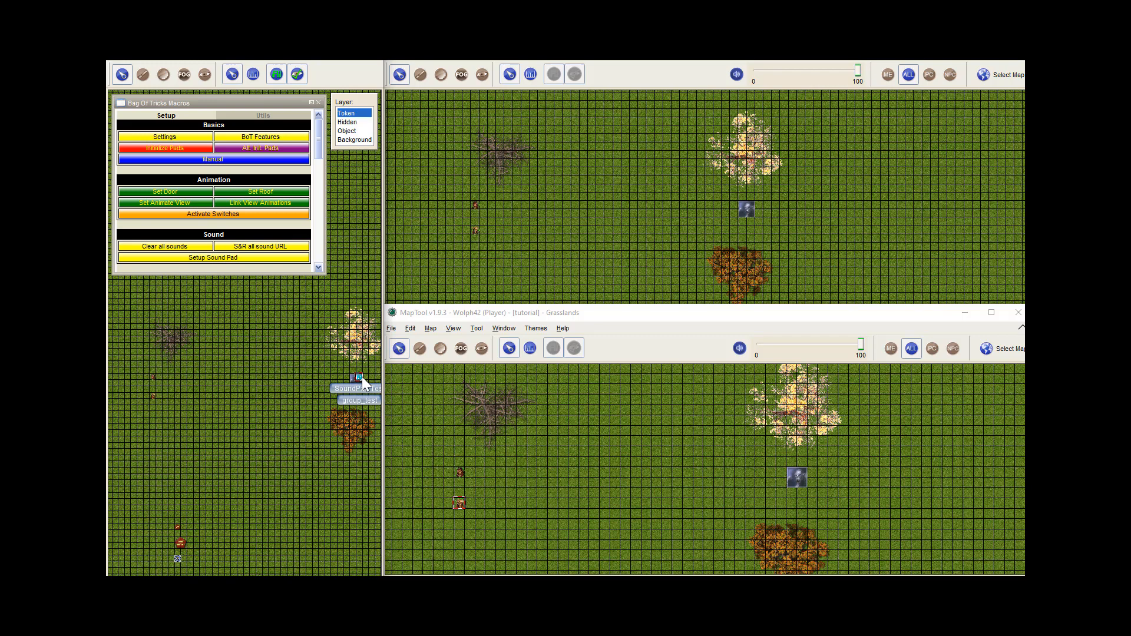
drag(152, 377, 335, 377)
drag(160, 382, 160, 382)
Set the soundLabel label to psychic in the SoundPad Test token's sound pad setup
click(204, 257)
drag(237, 120, 474, 144)
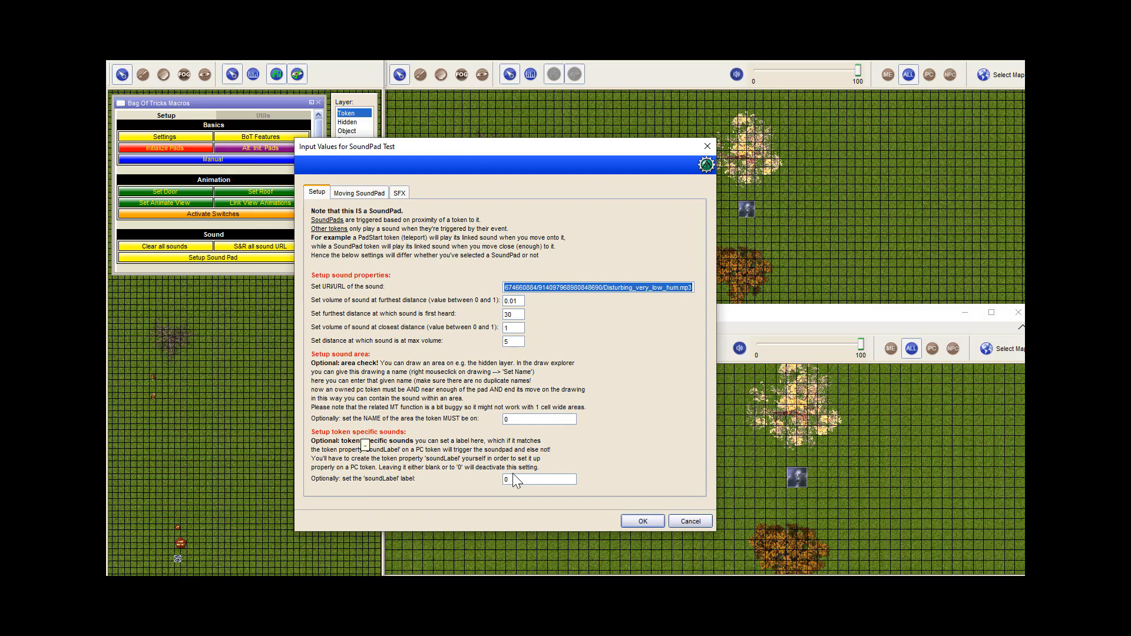
click(526, 480)
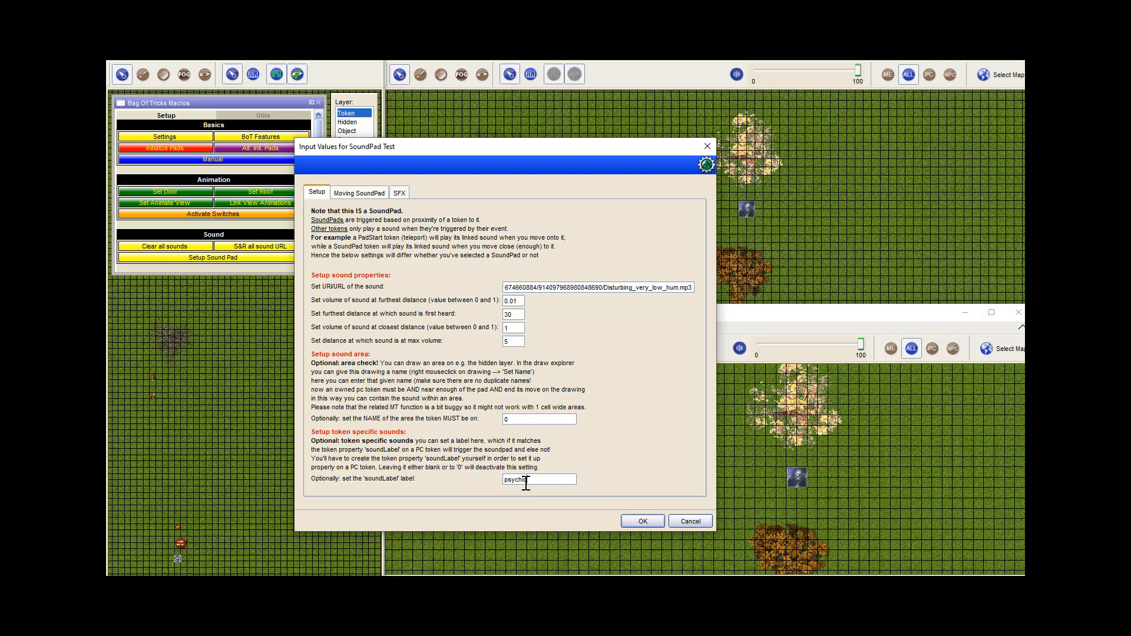
drag(530, 481, 457, 477)
Enter psychic as the sfxLabel label in the sound pad's special effects settings and apply the setup
click(402, 193)
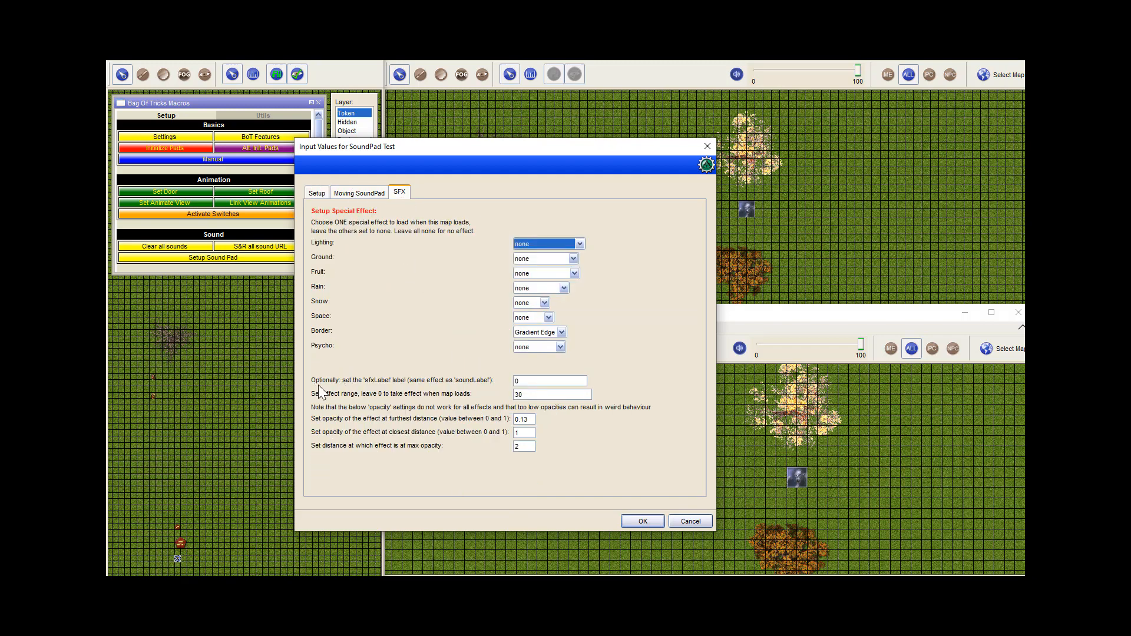
click(534, 380)
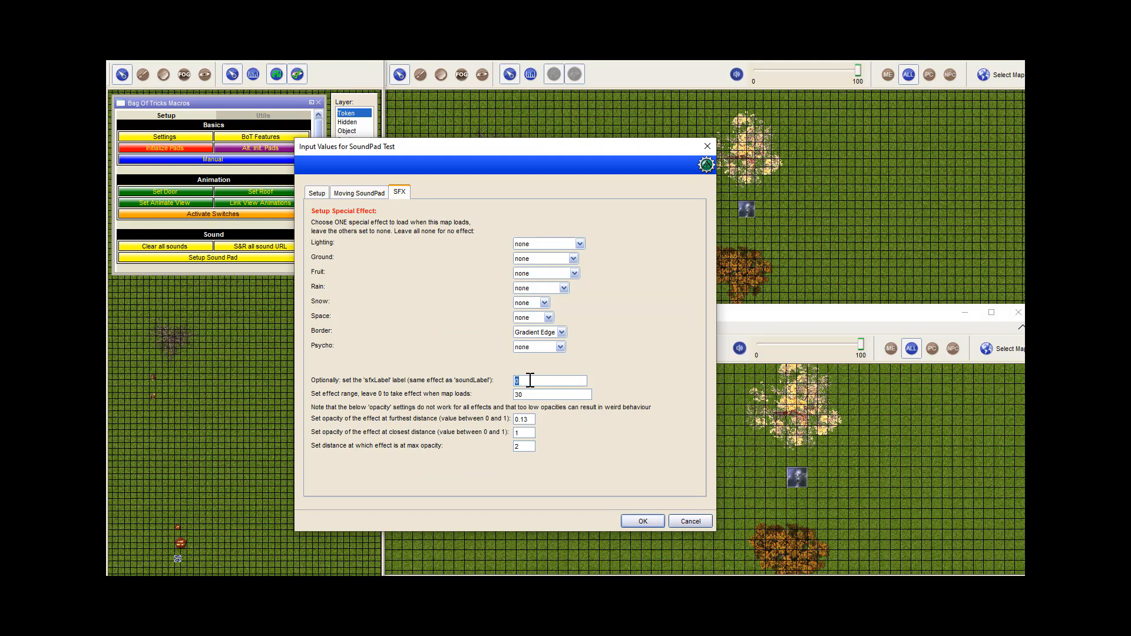
text(psychic)
click(316, 192)
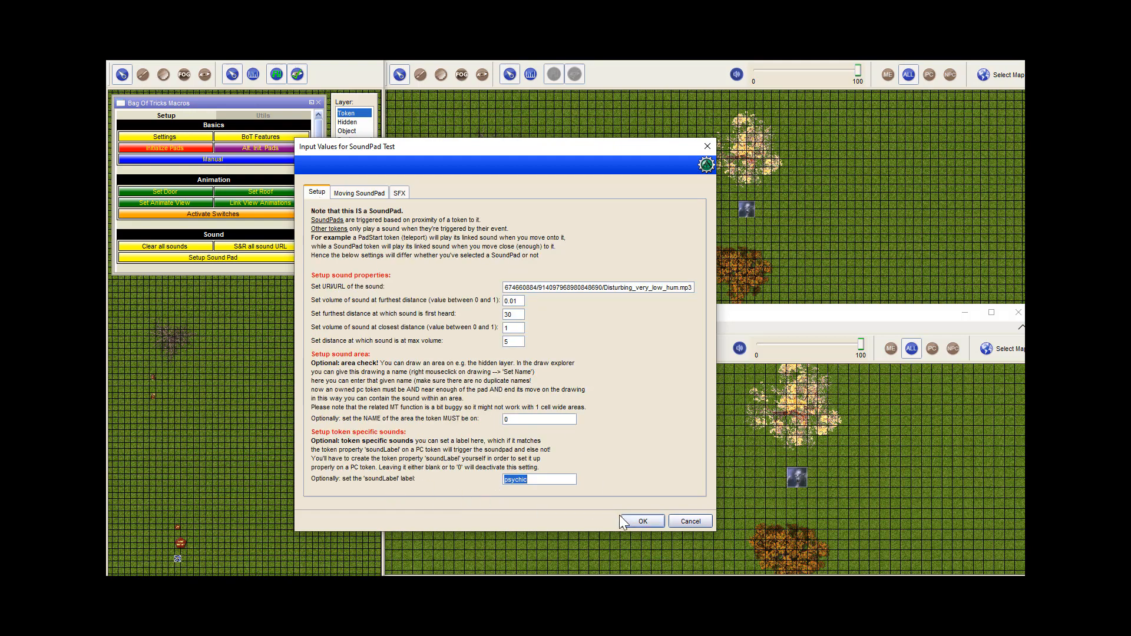
click(635, 521)
Add a soundLabel property to the Basic token type in the campaign properties
click(141, 61)
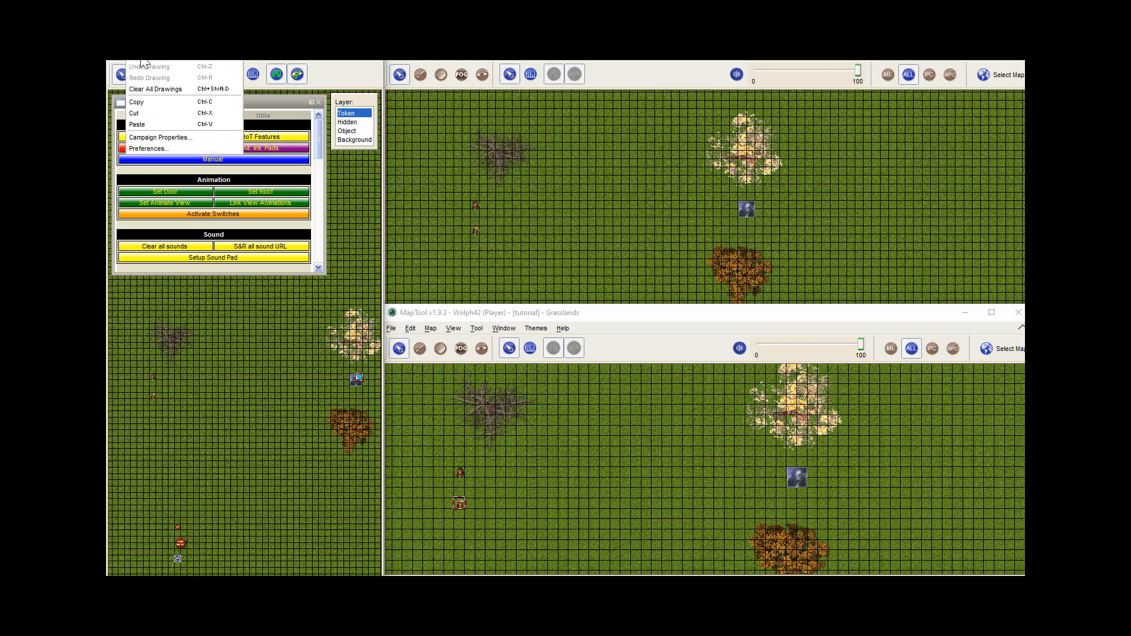
click(155, 138)
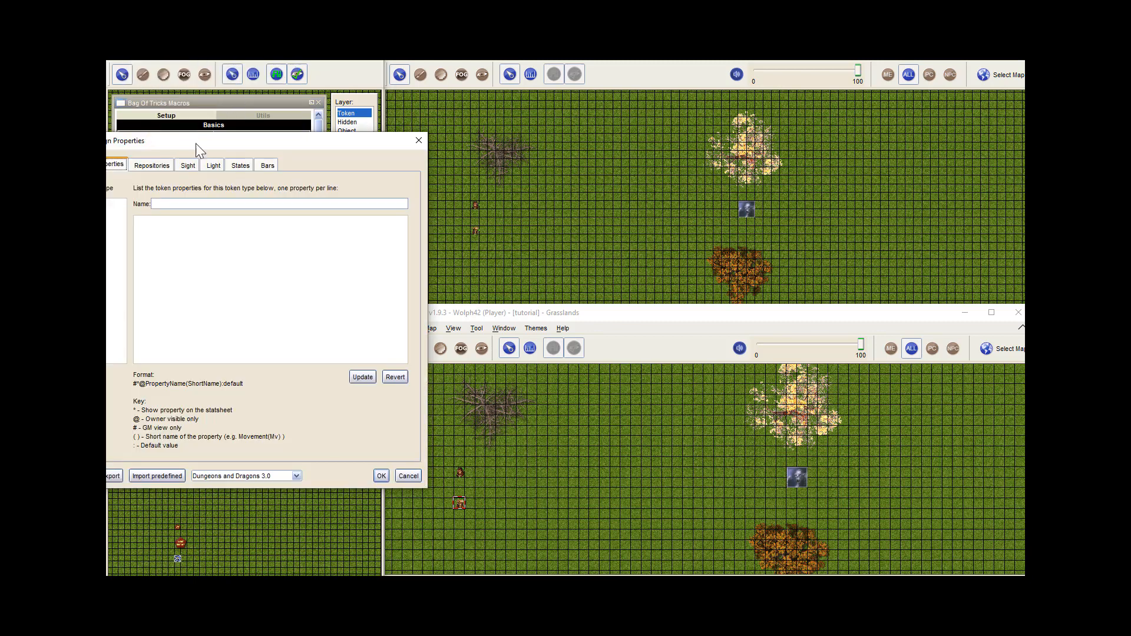
drag(196, 147, 288, 151)
click(184, 207)
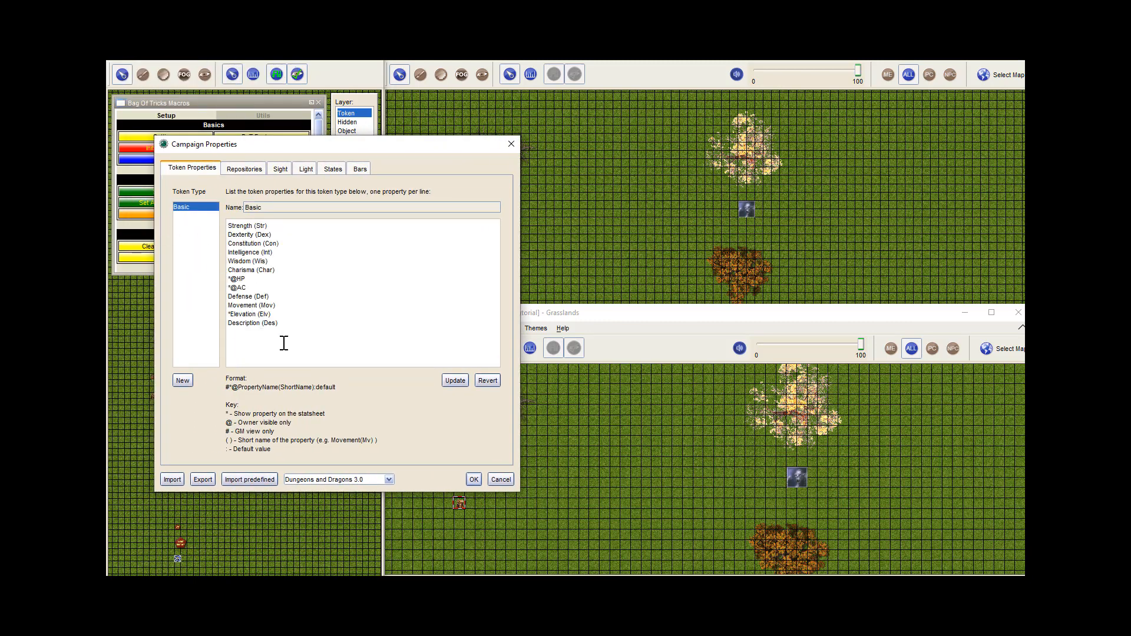
text(soundLabel)
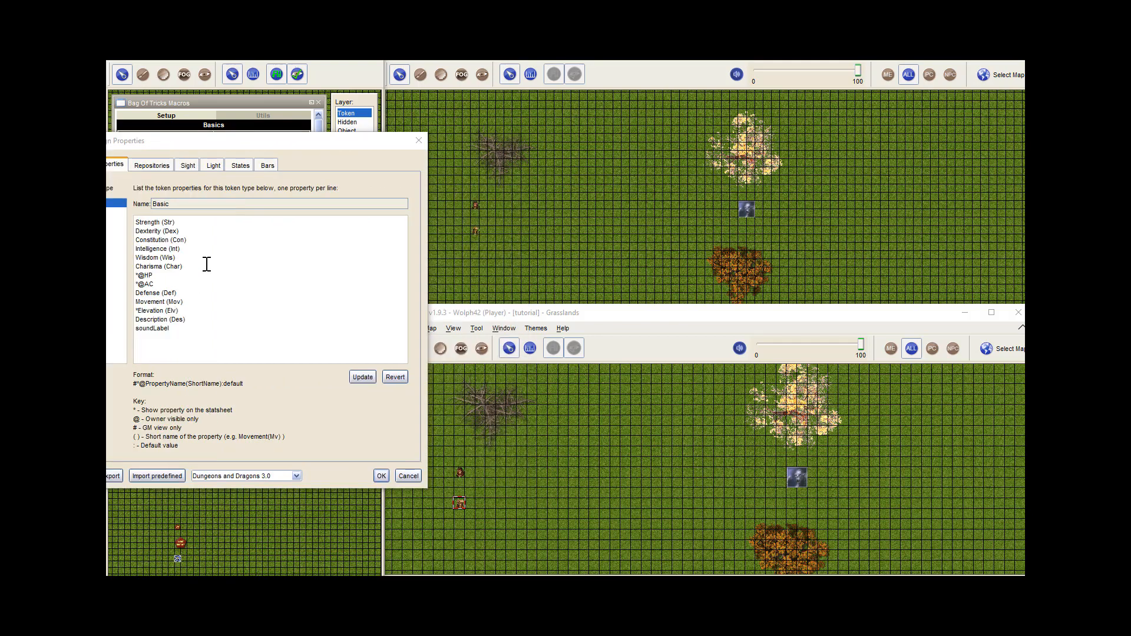
Add an sfxLabel property below soundLabel for the Basic token type, update the type and save the campaign properties
click(173, 342)
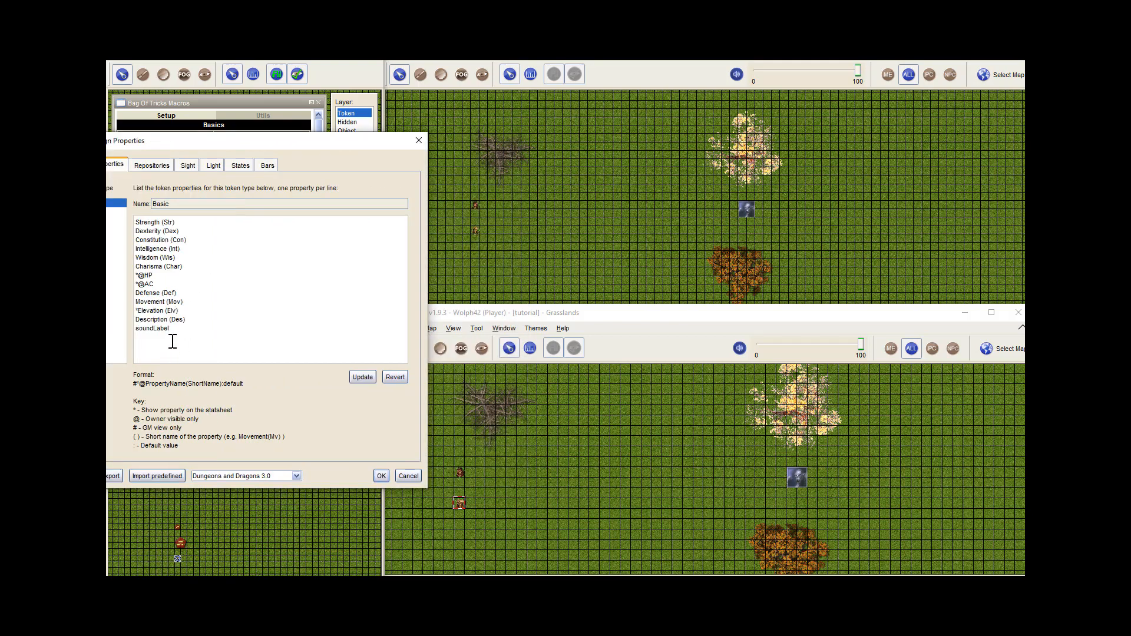
key(Return)
text(sfxLabel)
click(362, 377)
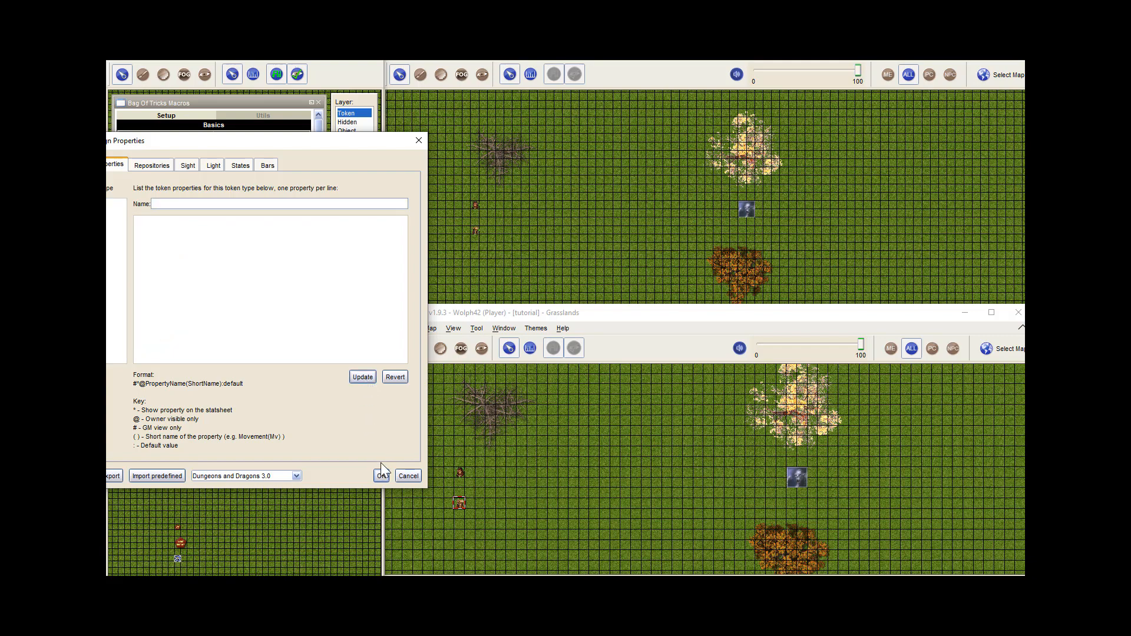
click(381, 476)
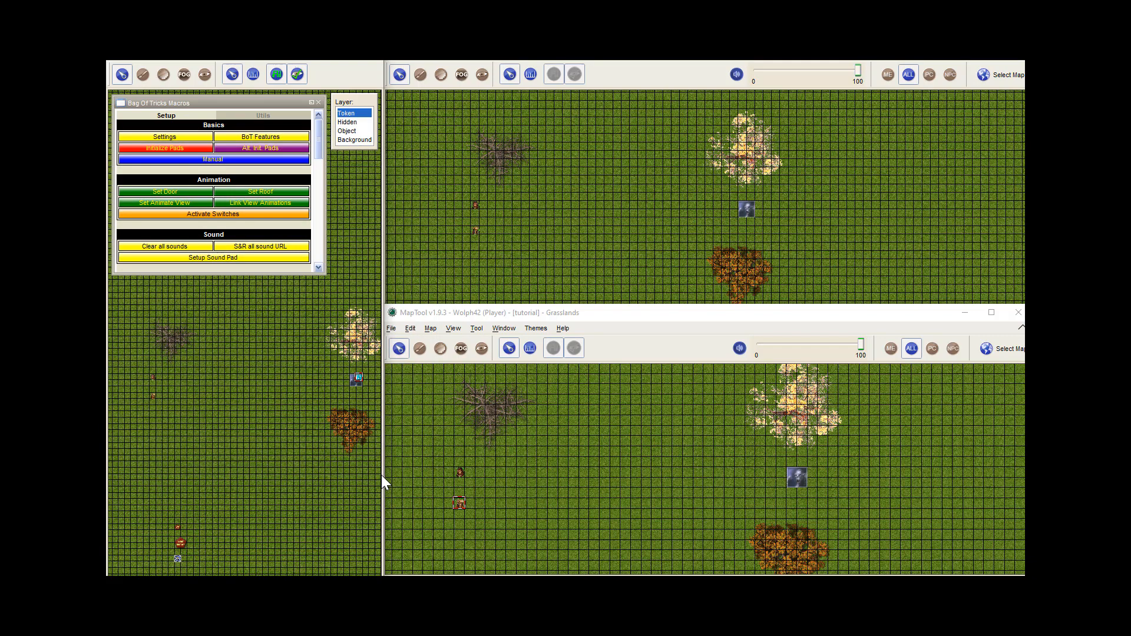
Set both the soundLabel and sfxLabel properties of the Willow token to psychic and save the token
double_click(152, 395)
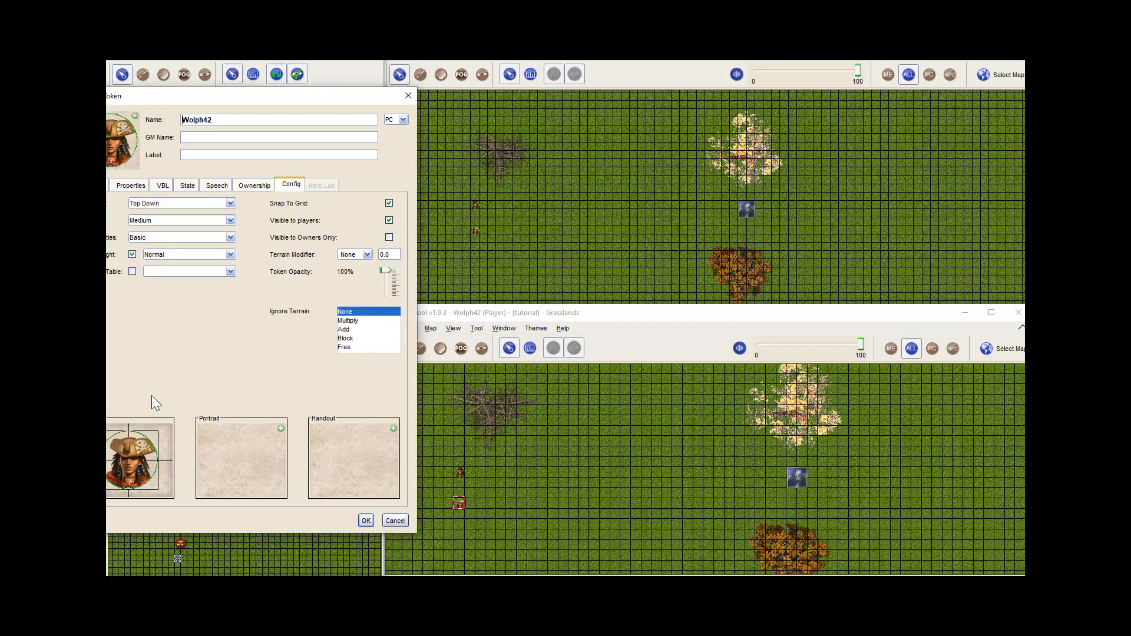
click(407, 95)
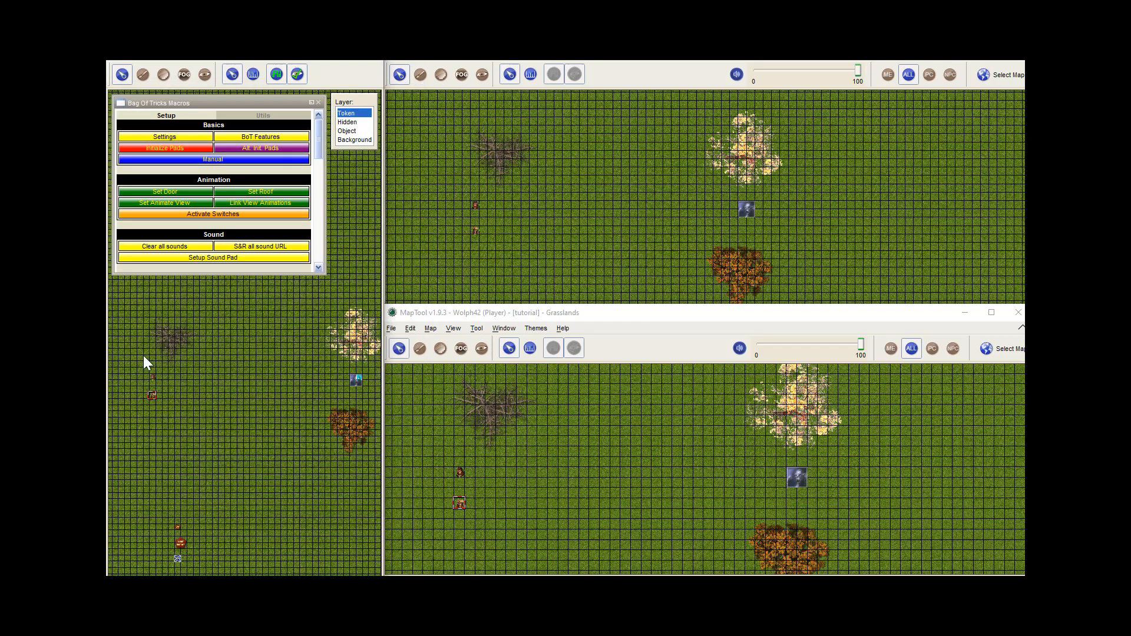
double_click(152, 377)
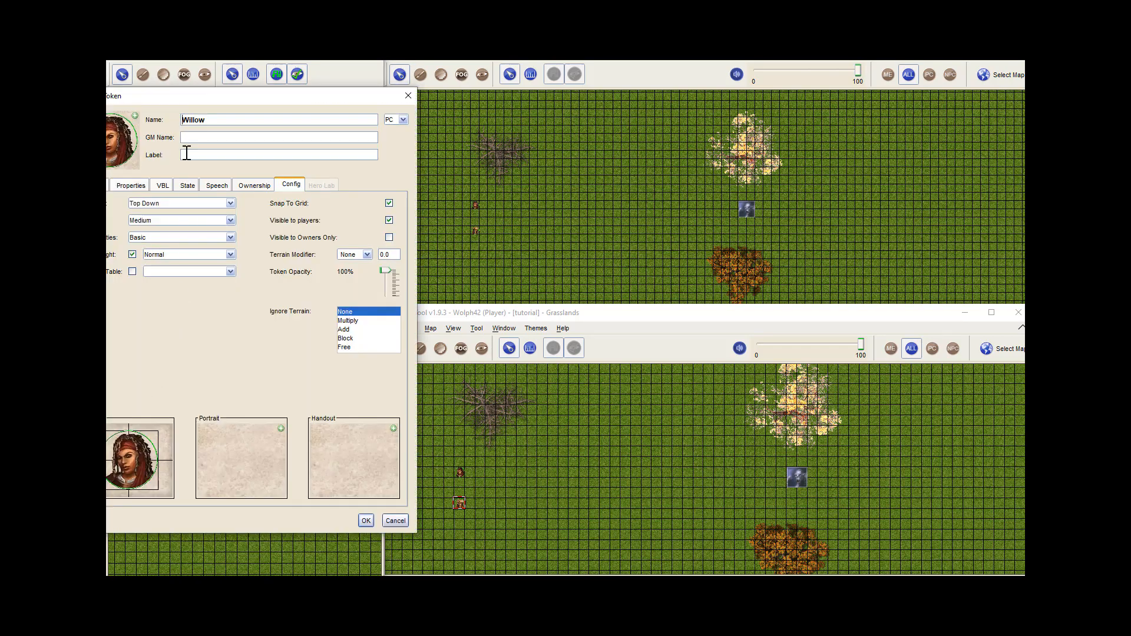
drag(186, 99, 260, 115)
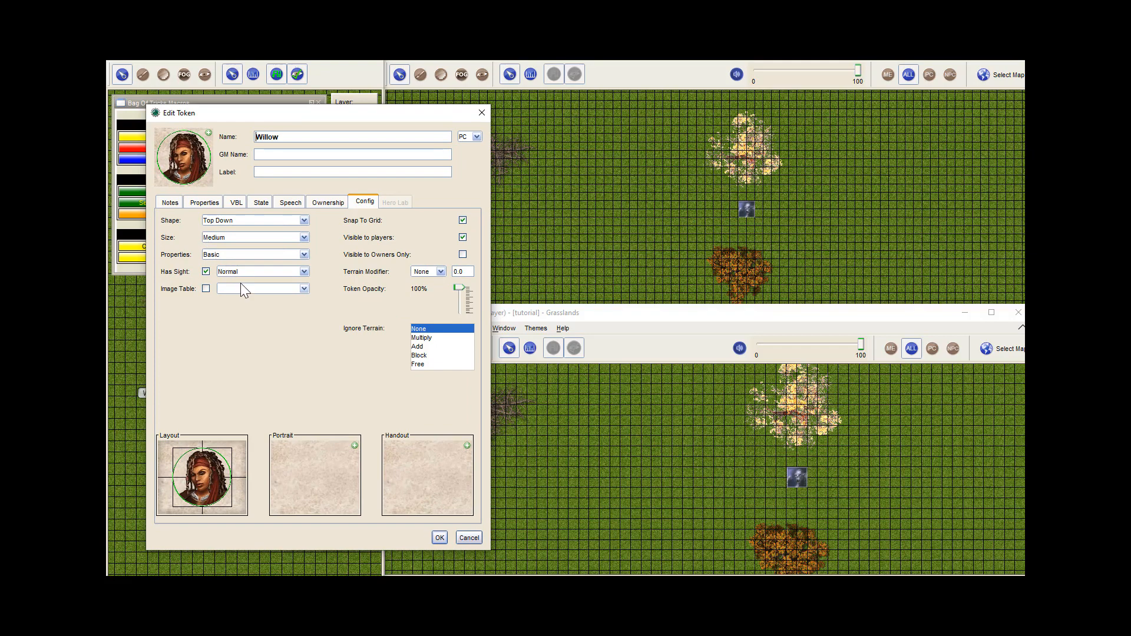
click(204, 202)
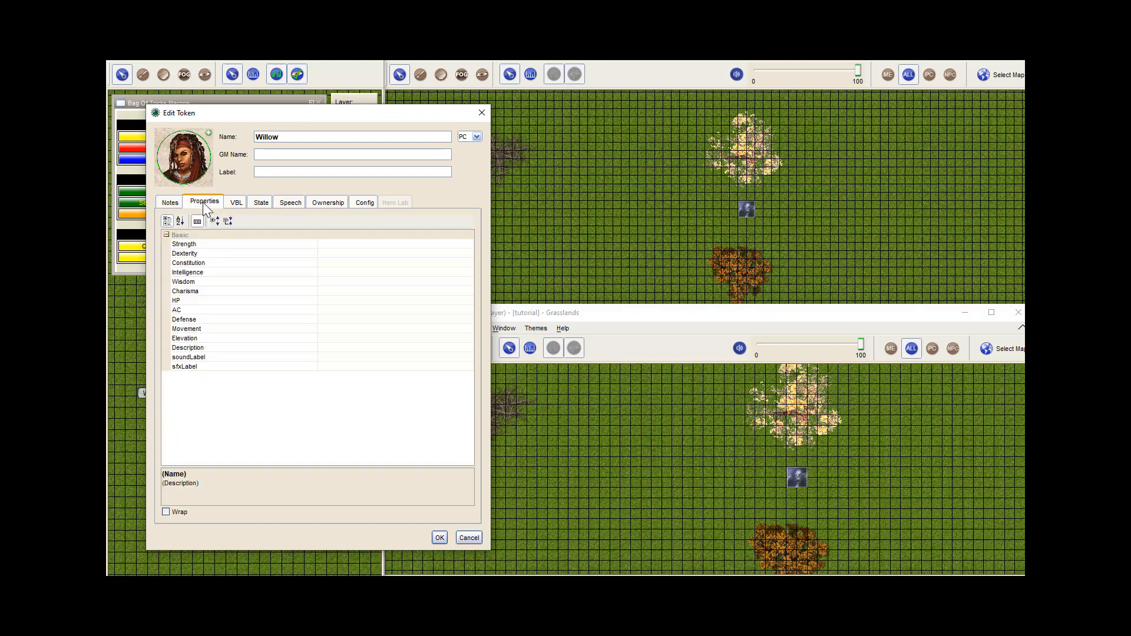
click(344, 357)
text(psychic)
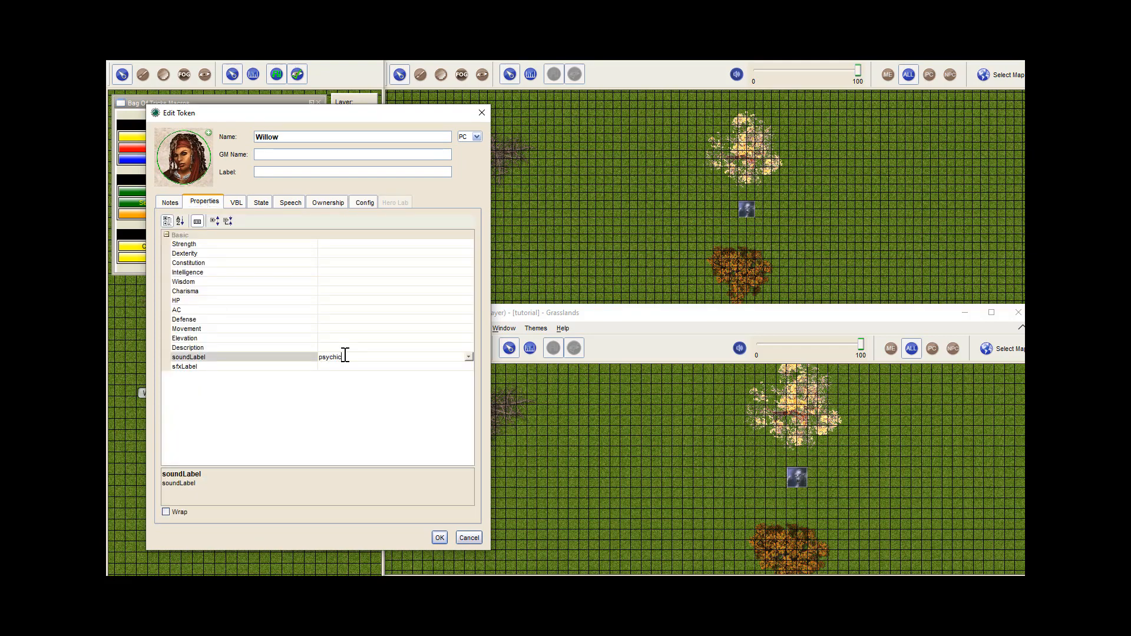
click(330, 366)
text(psychic)
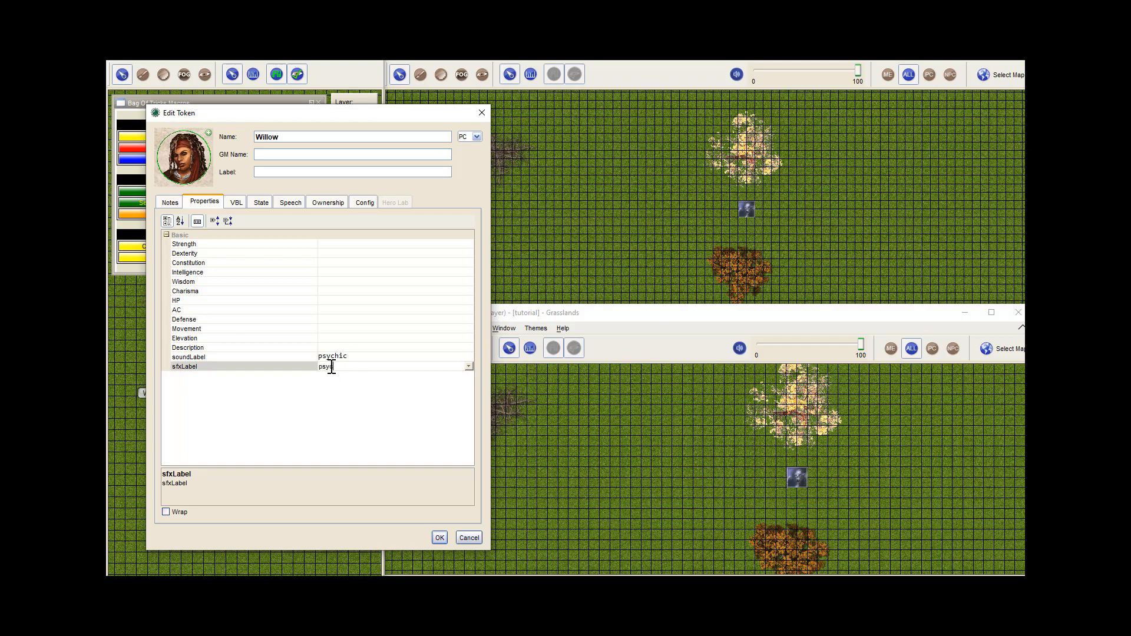
click(439, 537)
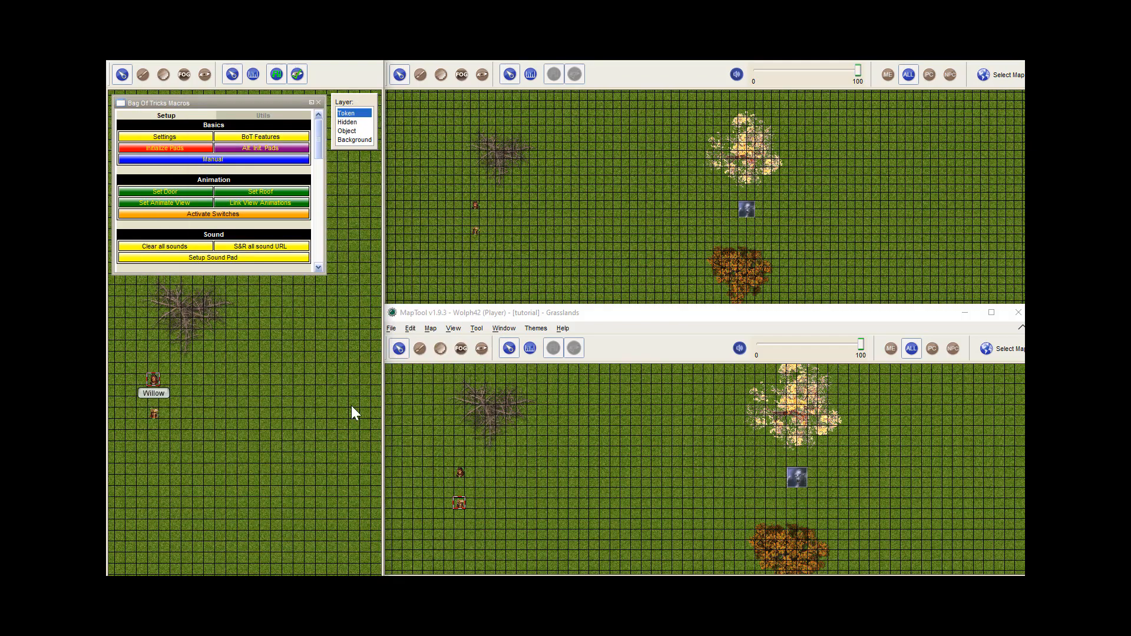
Move the player token below Willow one cell south and shift the grouped Ghoul and SoundPad Test tokens one cell west
scroll(250, 369, down, 3)
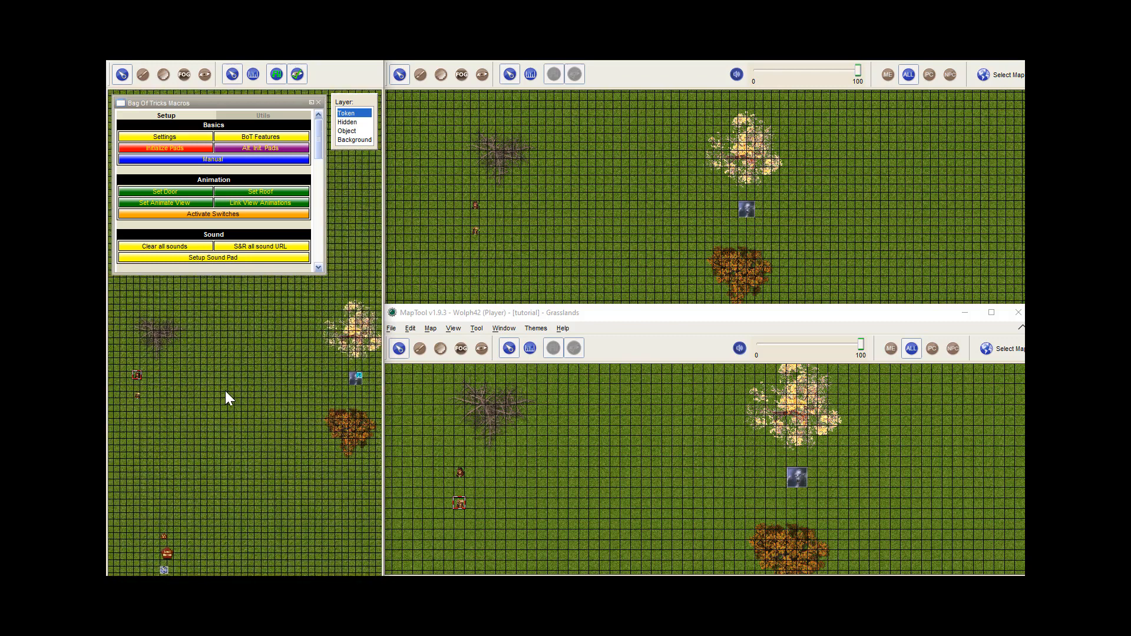
mouse_move(138, 375)
mouse_down()
mouse_move(291, 375)
mouse_move(136, 375)
mouse_move(209, 395)
mouse_move(312, 380)
mouse_move(222, 398)
mouse_move(138, 397)
mouse_up()
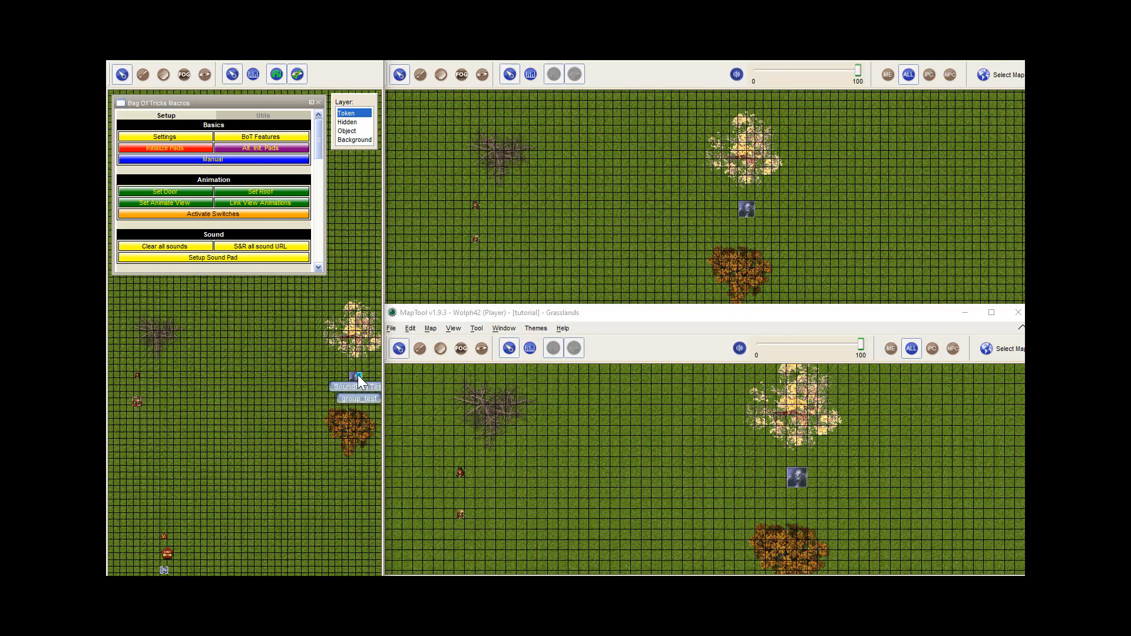
mouse_move(358, 374)
mouse_down()
mouse_move(209, 380)
mouse_move(351, 377)
mouse_up()
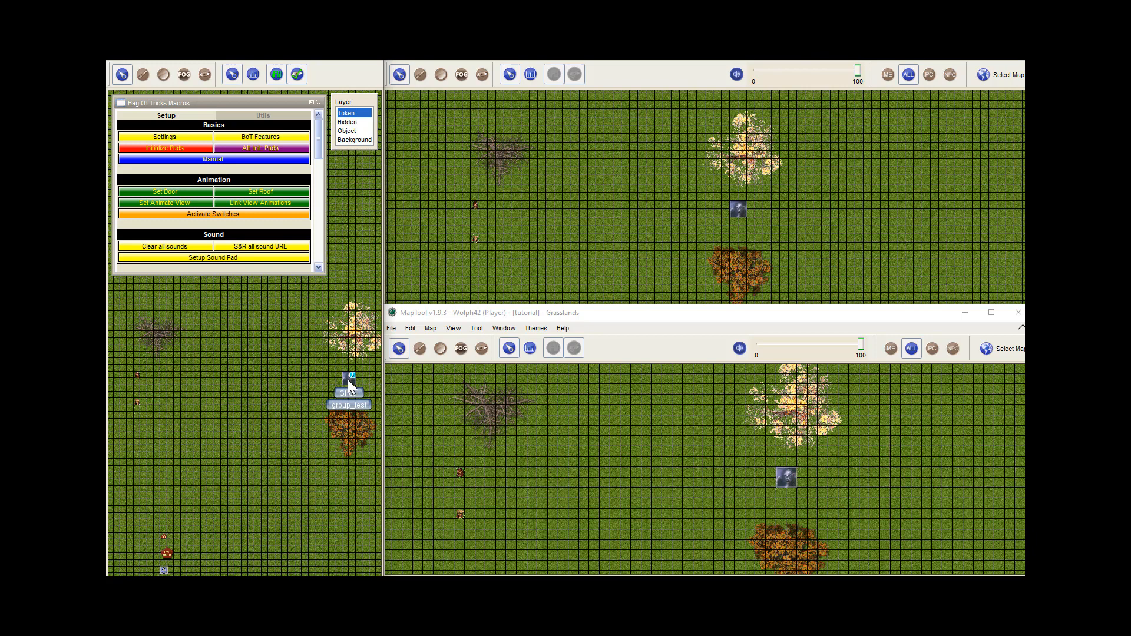
Hide the Ghoul token from the players in its visibility configuration and save it
double_click(348, 380)
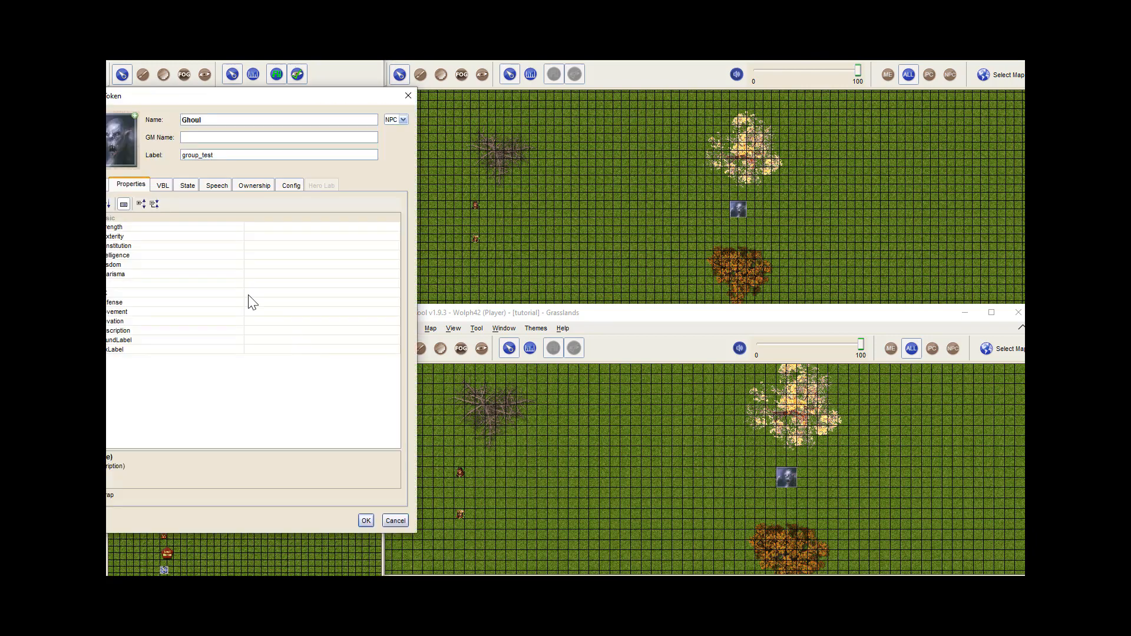
drag(269, 97, 337, 99)
click(322, 188)
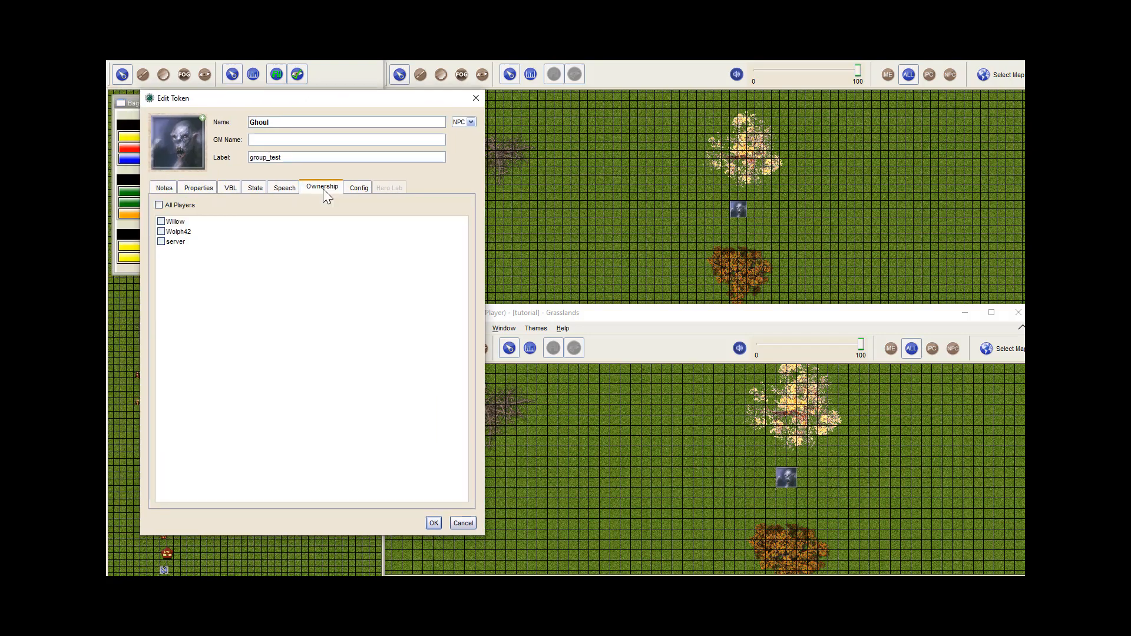
click(359, 187)
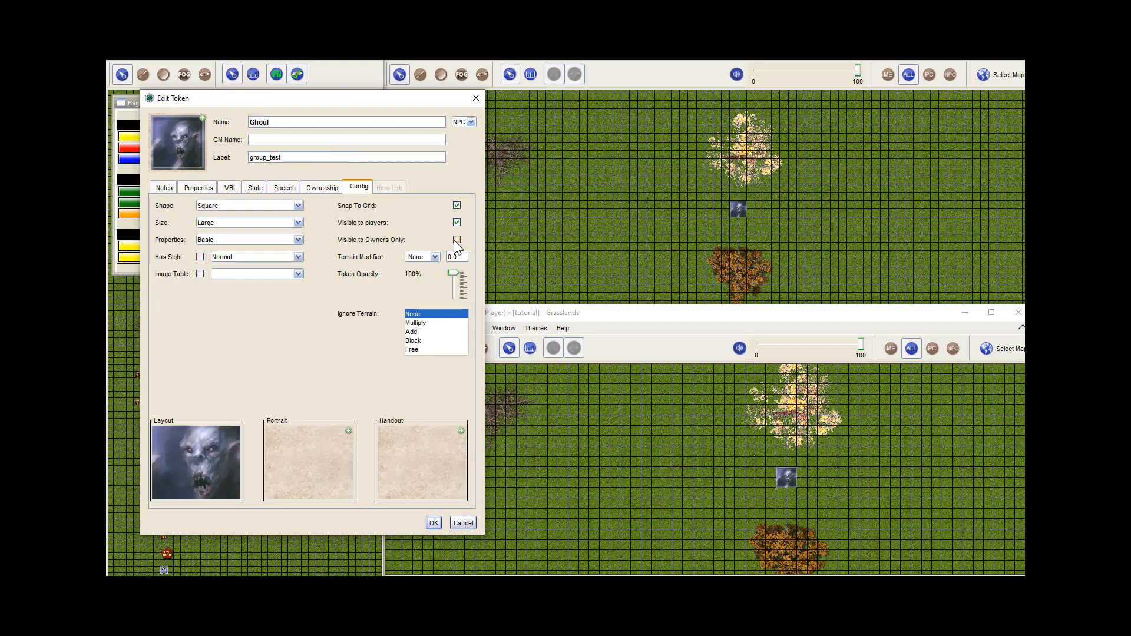
click(435, 522)
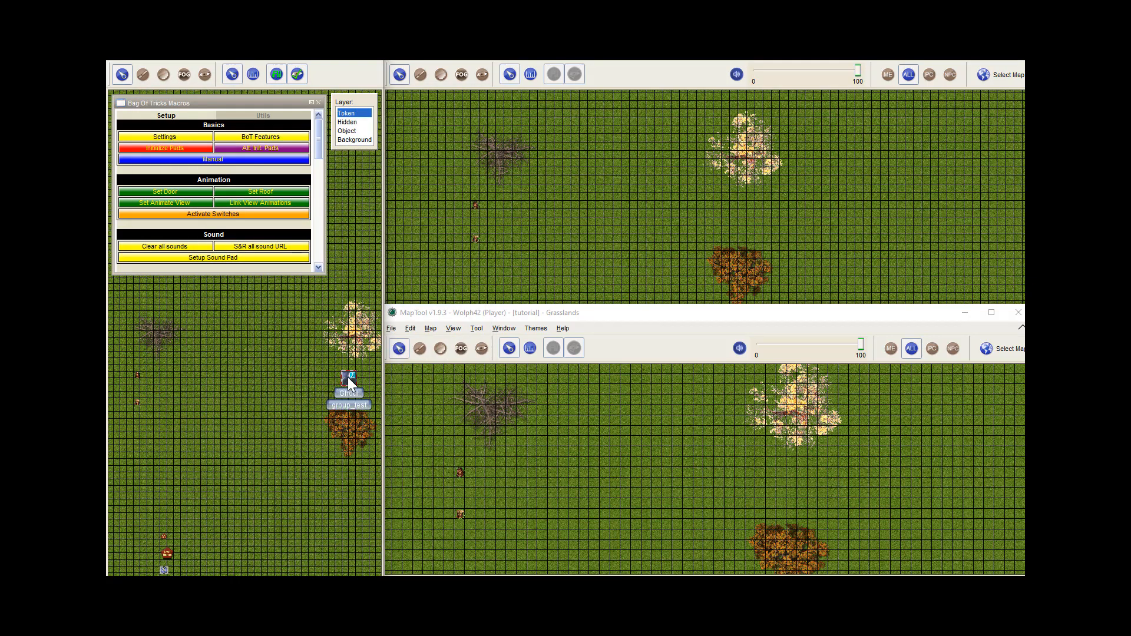
Test the psychic cues by moving the grouped Ghoul and SoundPad Test tokens close to the player tokens and back to the trees
drag(352, 375, 182, 383)
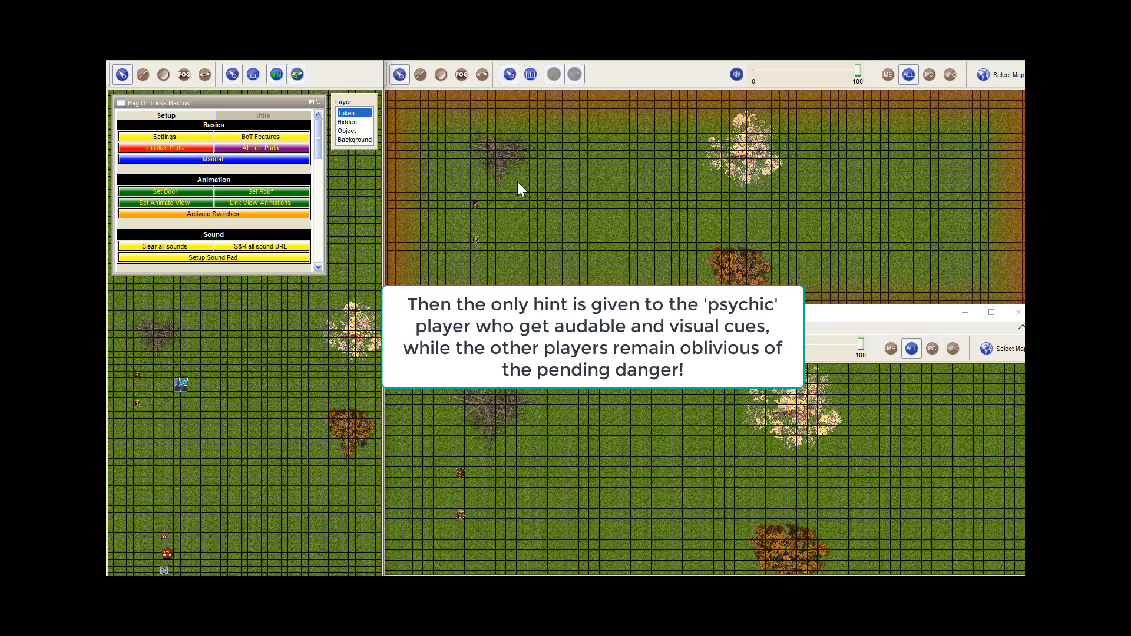
drag(858, 81, 711, 77)
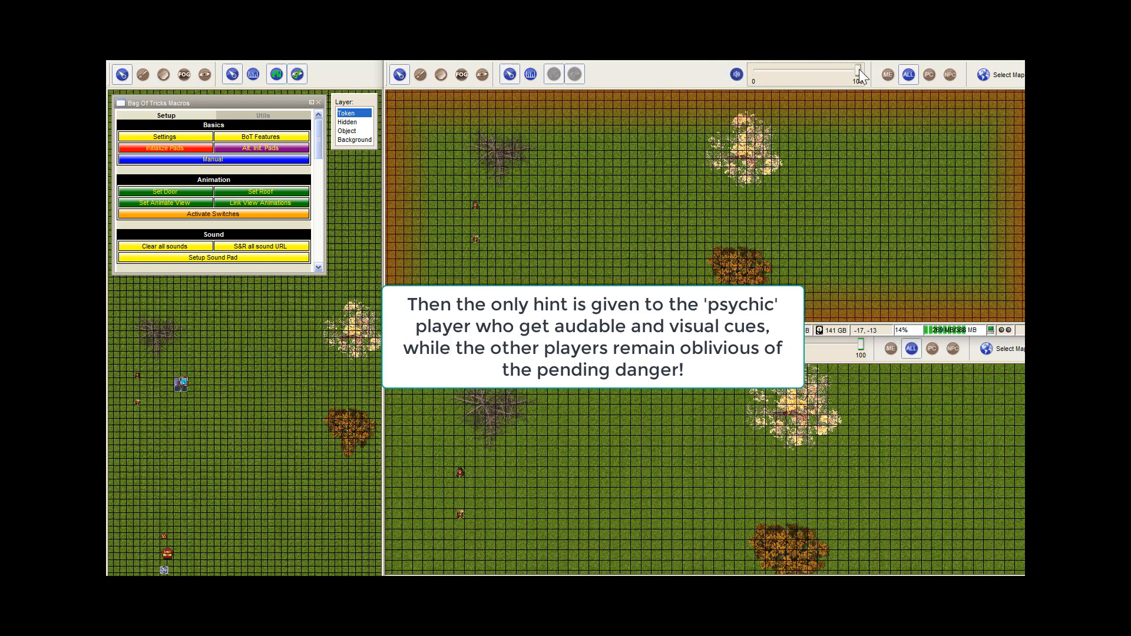
click(737, 75)
drag(183, 382, 353, 375)
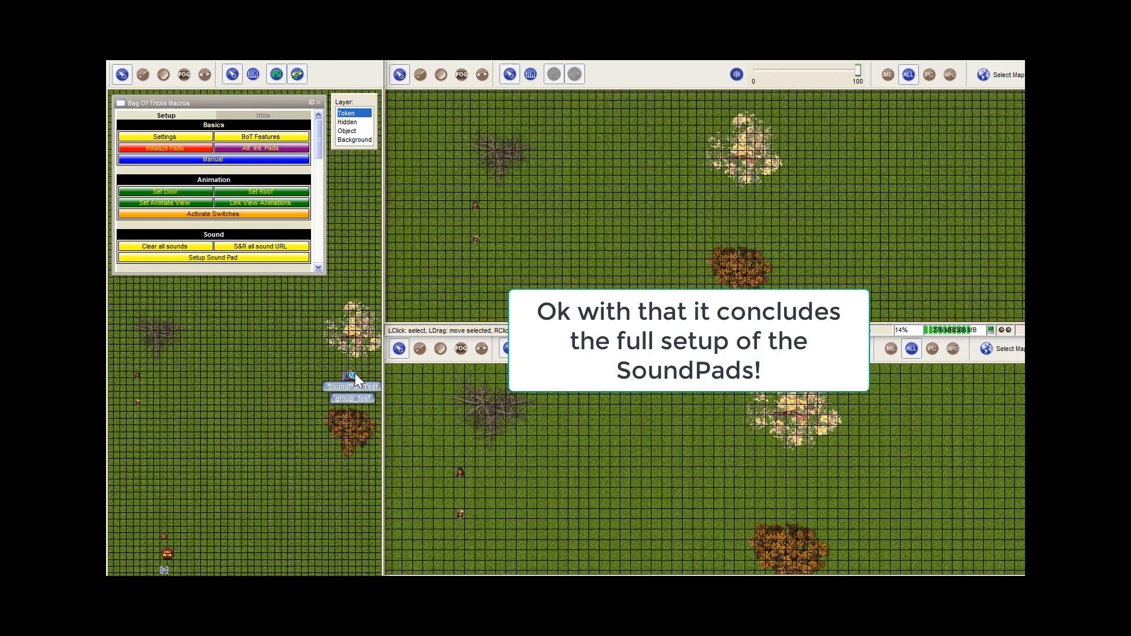